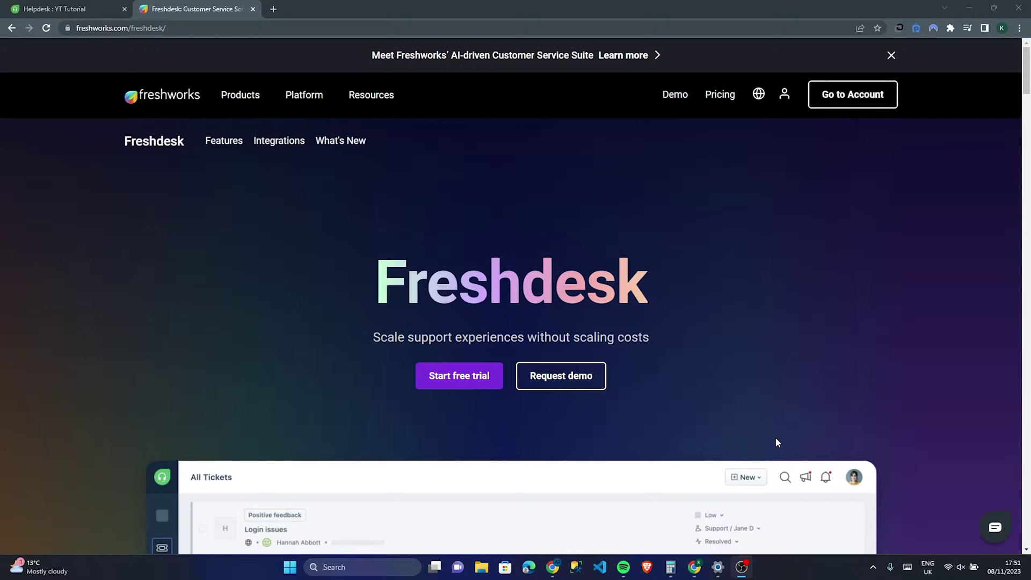
# Step: Scroll the Freshdesk product page and highlight the 'Intuitive and contextual support' heading
pyautogui.scroll(-5, 649, 295)
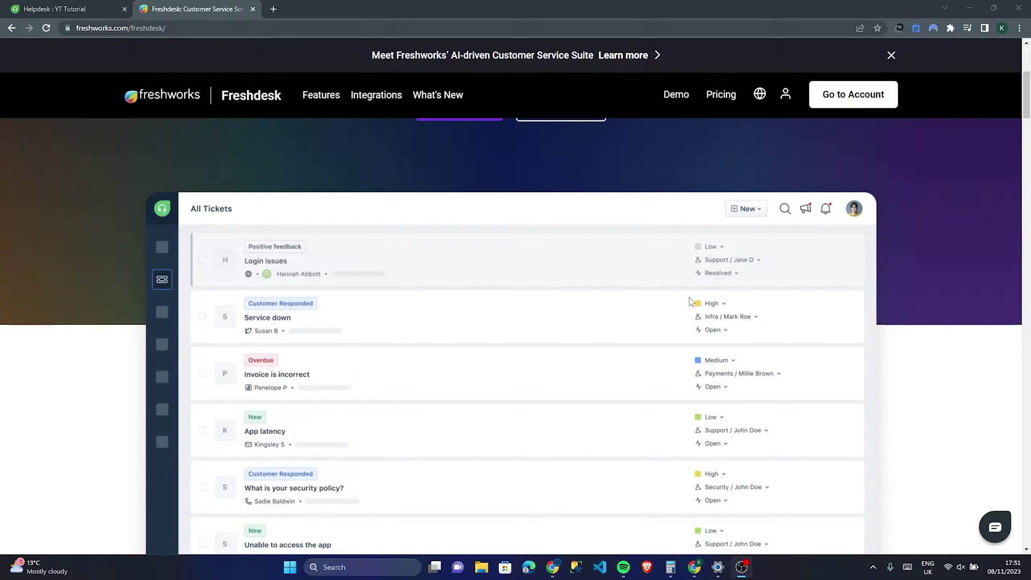
pyautogui.scroll(-2, 689, 302)
pyautogui.scroll(1, 689, 301)
pyautogui.scroll(-4, 687, 300)
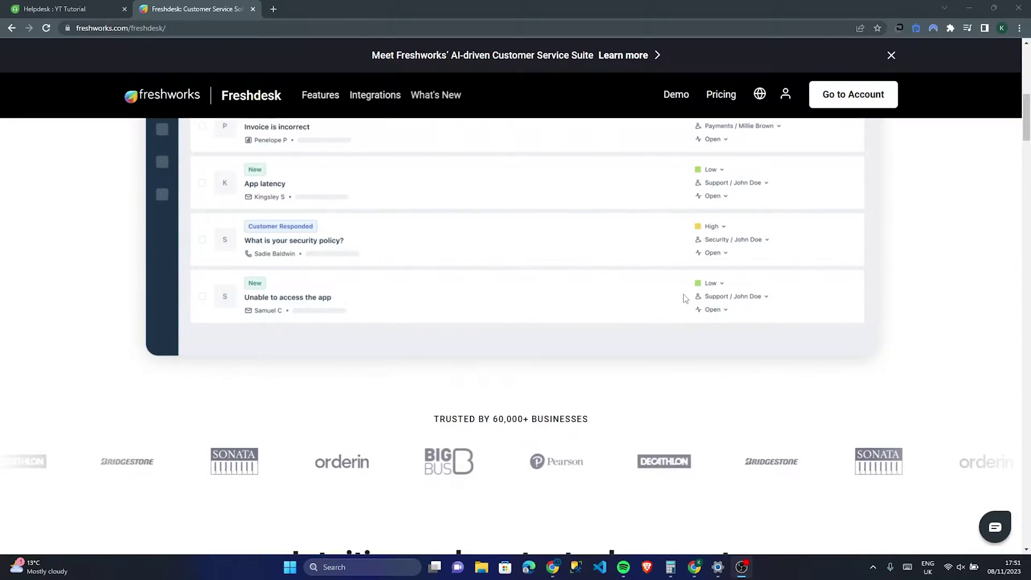
pyautogui.scroll(-8, 684, 298)
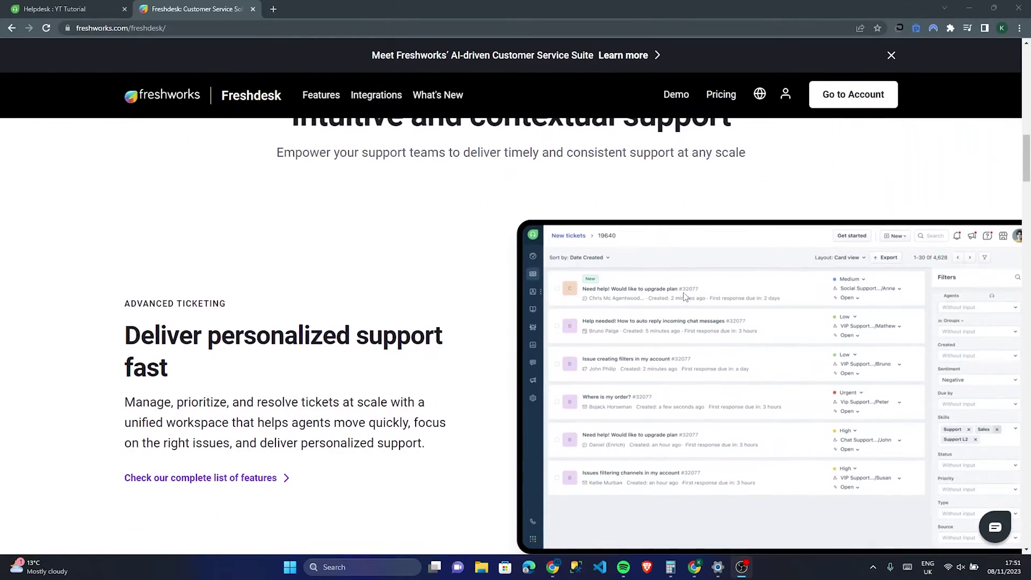
pyautogui.scroll(2, 683, 296)
pyautogui.scroll(-2, 680, 297)
pyautogui.scroll(2, 665, 298)
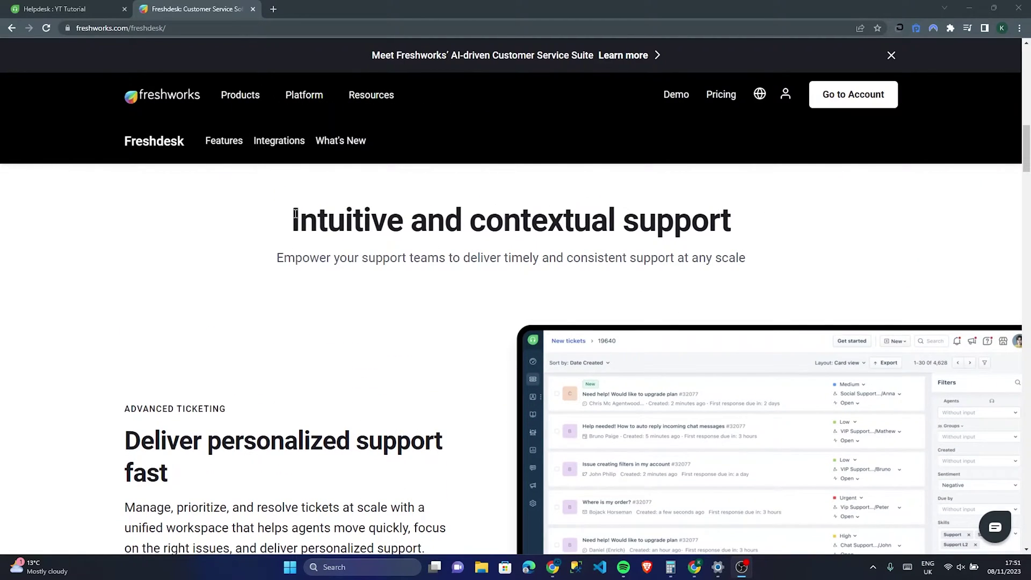
pyautogui.moveTo(293, 215); pyautogui.dragTo(735, 218)
pyautogui.click(762, 279)
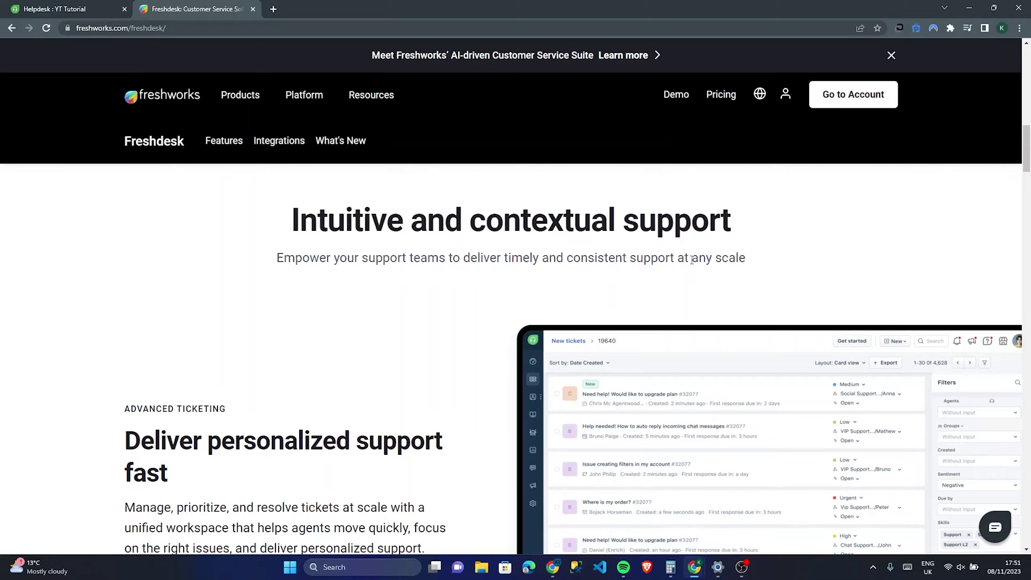
pyautogui.scroll(-4, 821, 445)
pyautogui.scroll(10, 519, 433)
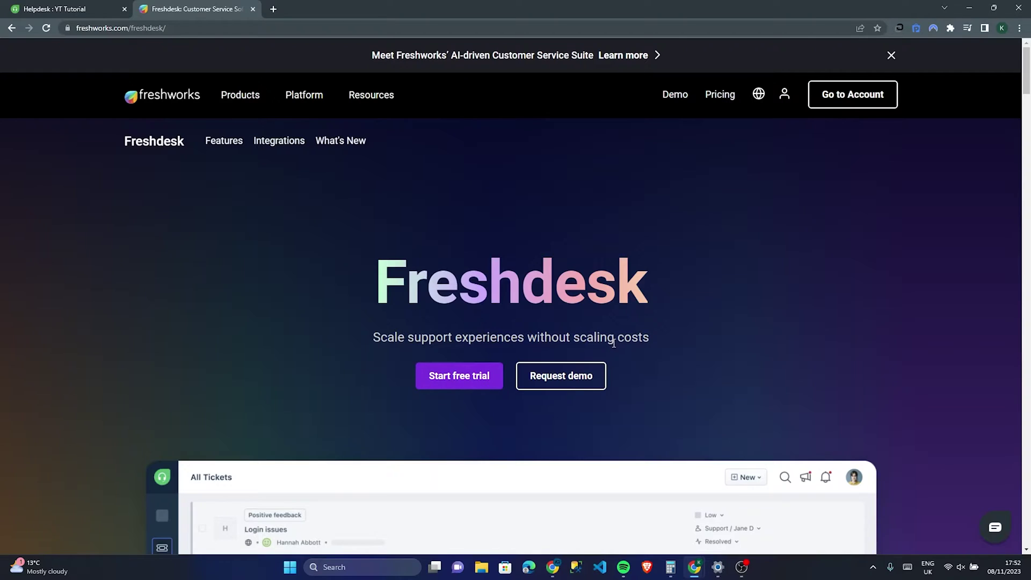
# Step: Switch to the YT Tutorial helpdesk tab, check its subdomain, and skip inviting team members
pyautogui.click(64, 10)
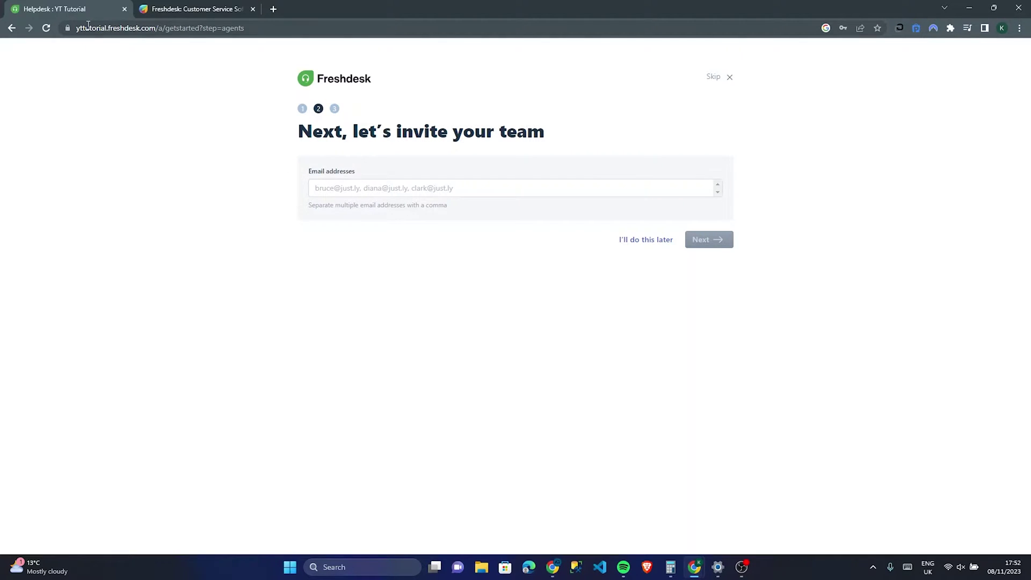
pyautogui.moveTo(78, 30); pyautogui.dragTo(154, 29)
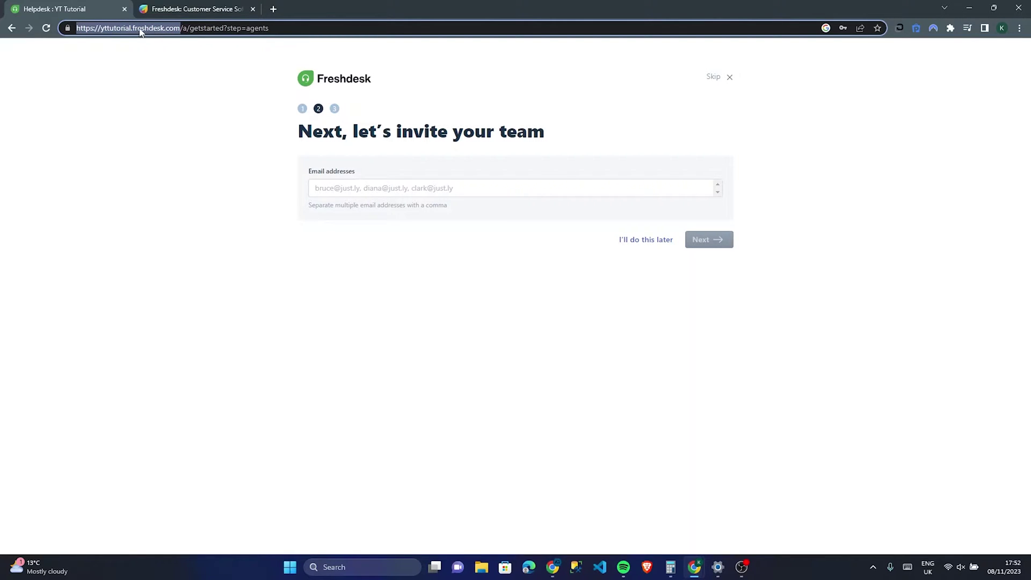
pyautogui.click(143, 29)
pyautogui.moveTo(100, 28); pyautogui.dragTo(132, 28)
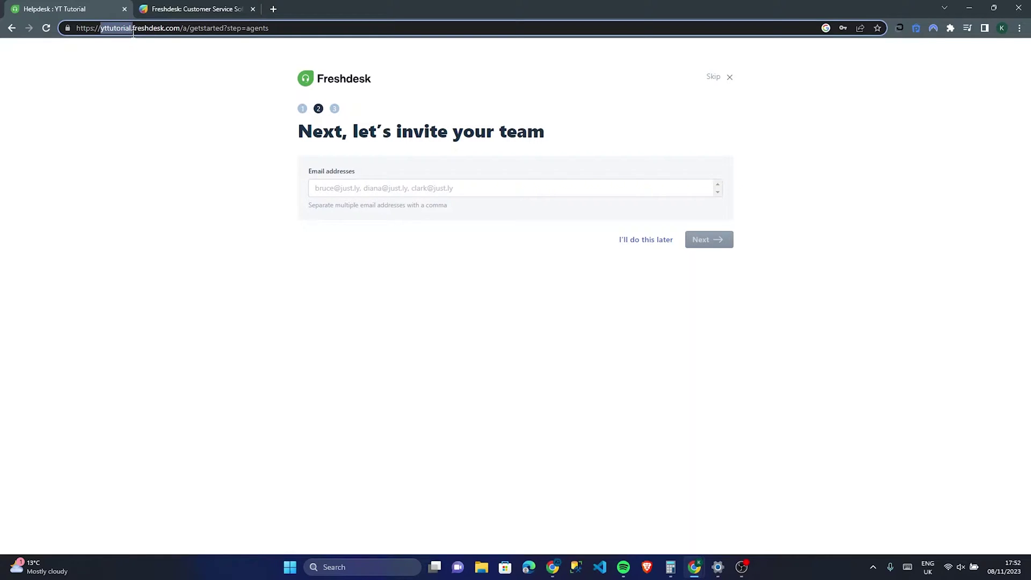
pyautogui.click(145, 169)
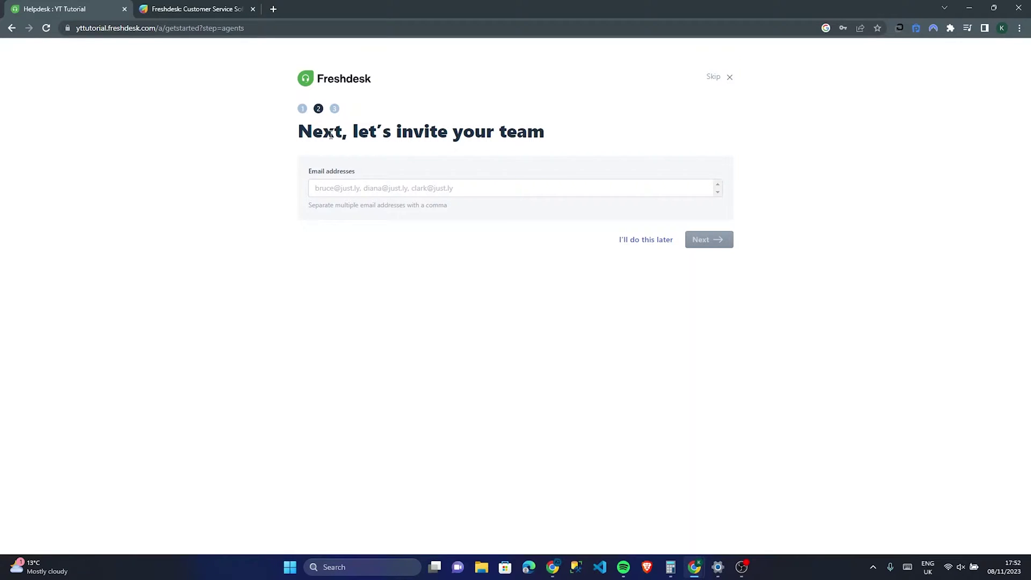
pyautogui.click(639, 243)
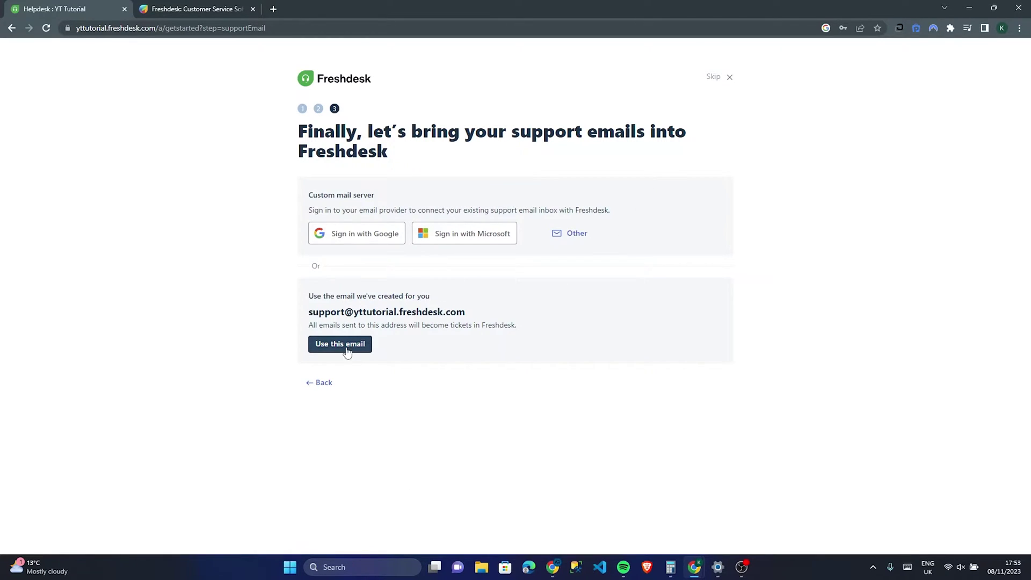
# Step: Accept the helpdesk's generated support email address so incoming emails become tickets
pyautogui.moveTo(309, 312); pyautogui.dragTo(469, 317)
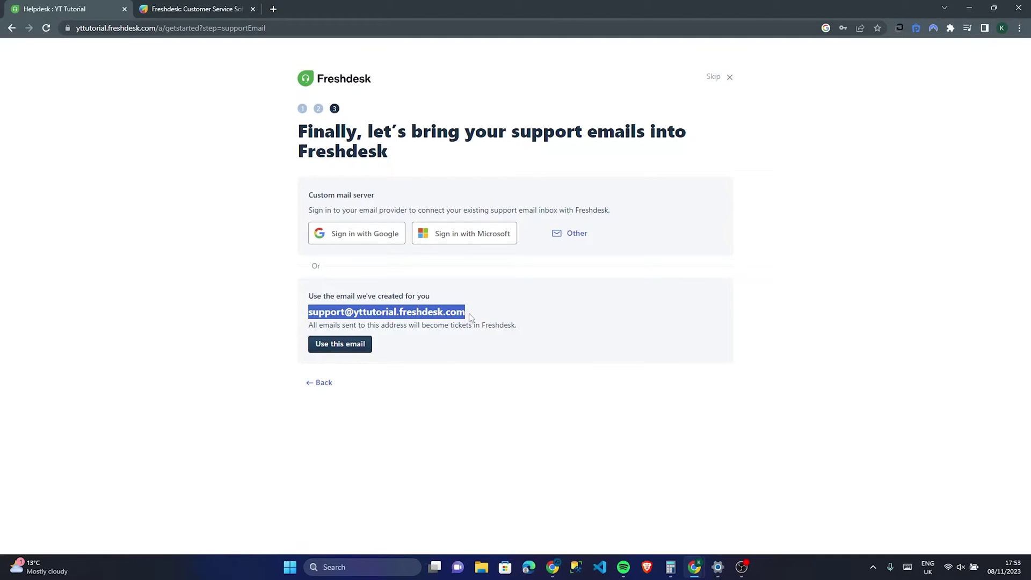
pyautogui.click(470, 321)
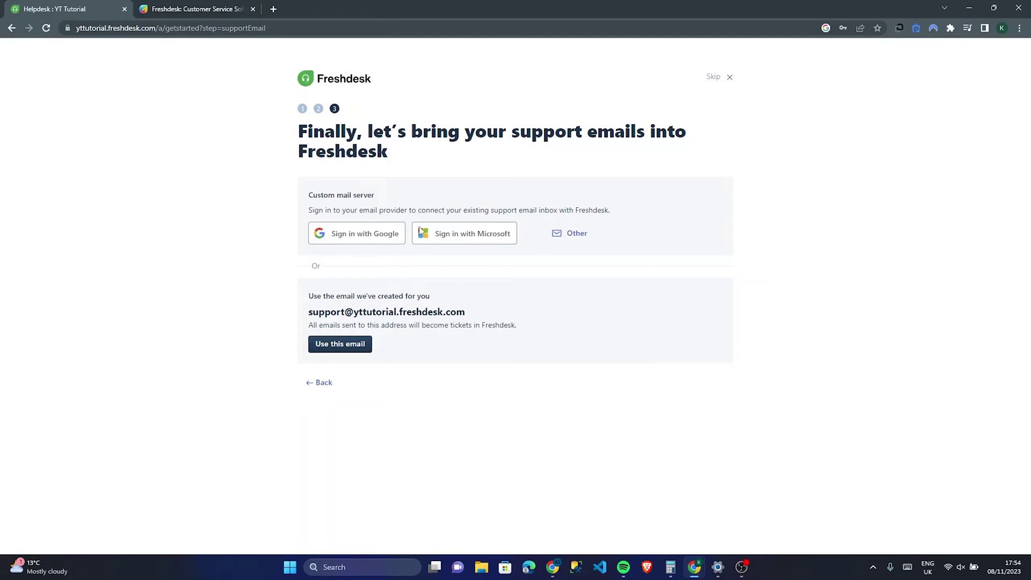
pyautogui.click(348, 344)
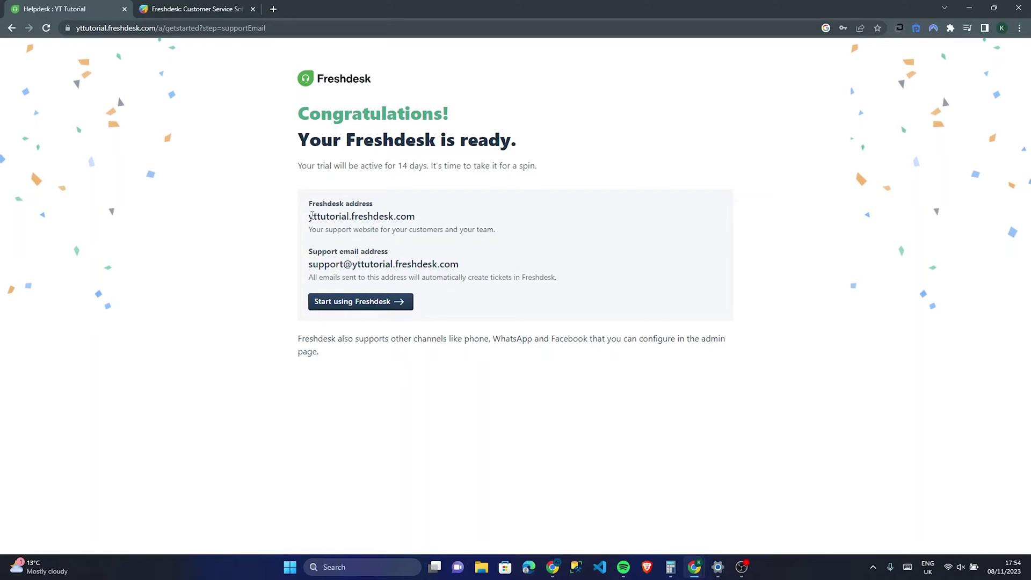
# Step: Review the new Freshdesk and support email addresses, then start using the helpdesk
pyautogui.moveTo(310, 217); pyautogui.dragTo(432, 224)
pyautogui.moveTo(309, 264); pyautogui.dragTo(510, 267)
pyautogui.click(568, 283)
pyautogui.click(367, 302)
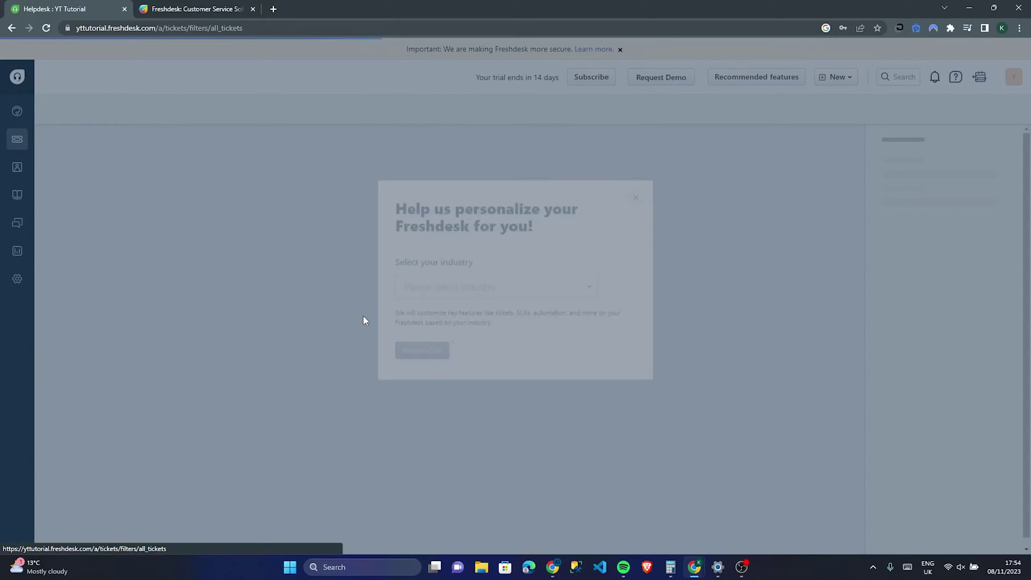
# Step: Personalize the helpdesk for the Software and Internet industry
pyautogui.click(540, 310)
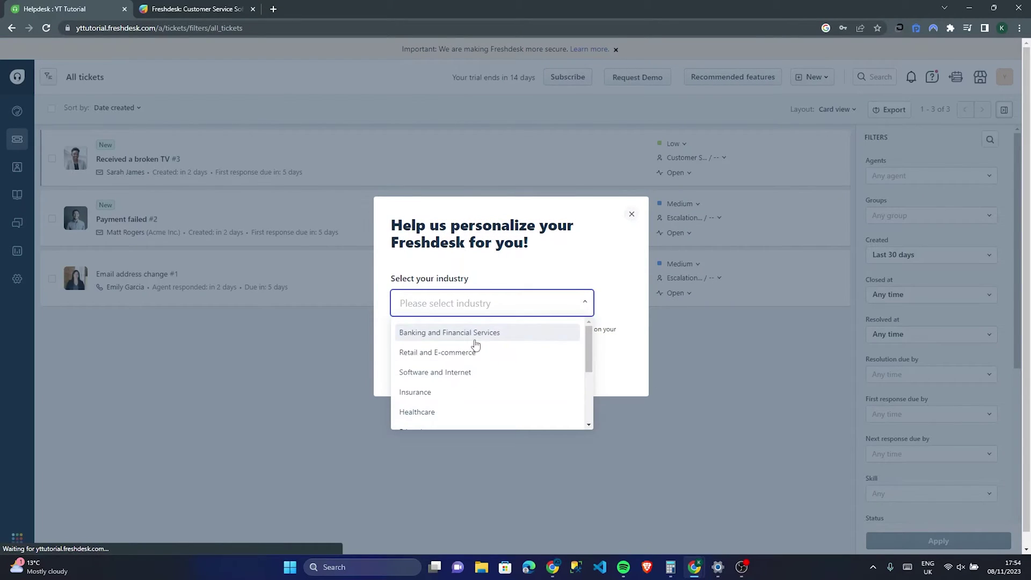
pyautogui.scroll(-3, 467, 391)
pyautogui.scroll(3, 467, 391)
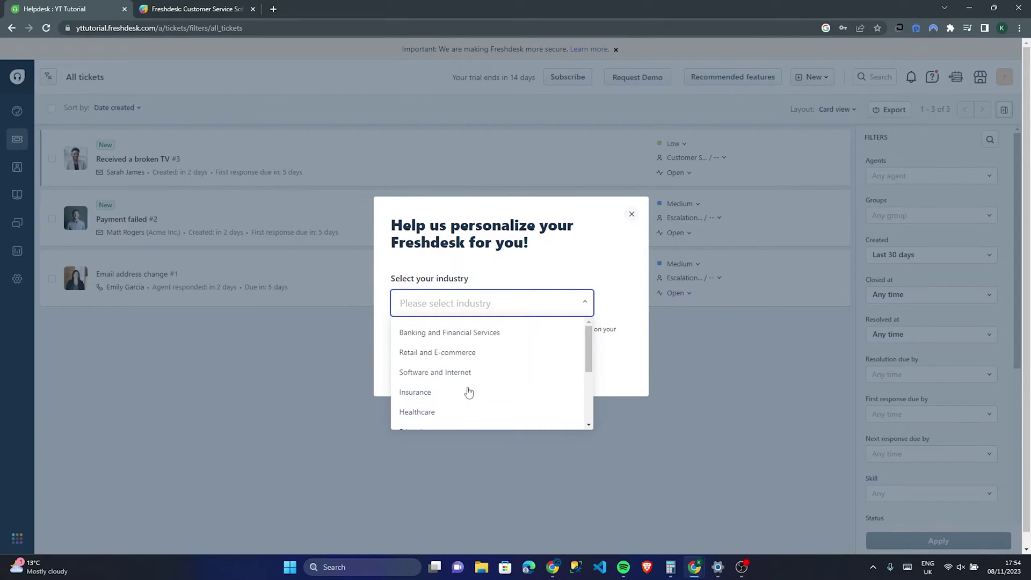
pyautogui.scroll(-4, 475, 344)
pyautogui.scroll(3, 473, 365)
pyautogui.scroll(-3, 472, 374)
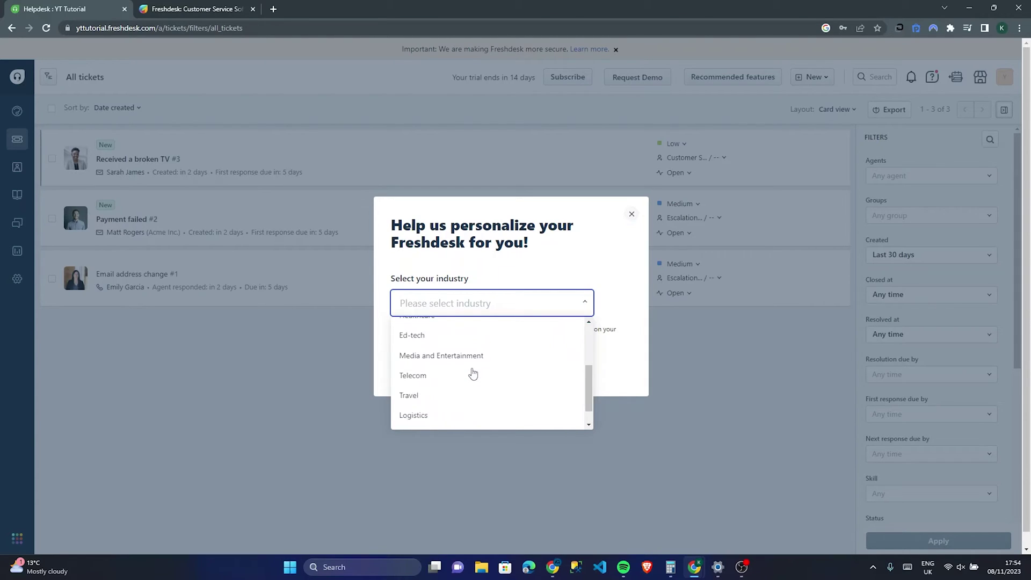
pyautogui.scroll(3, 472, 372)
pyautogui.click(471, 368)
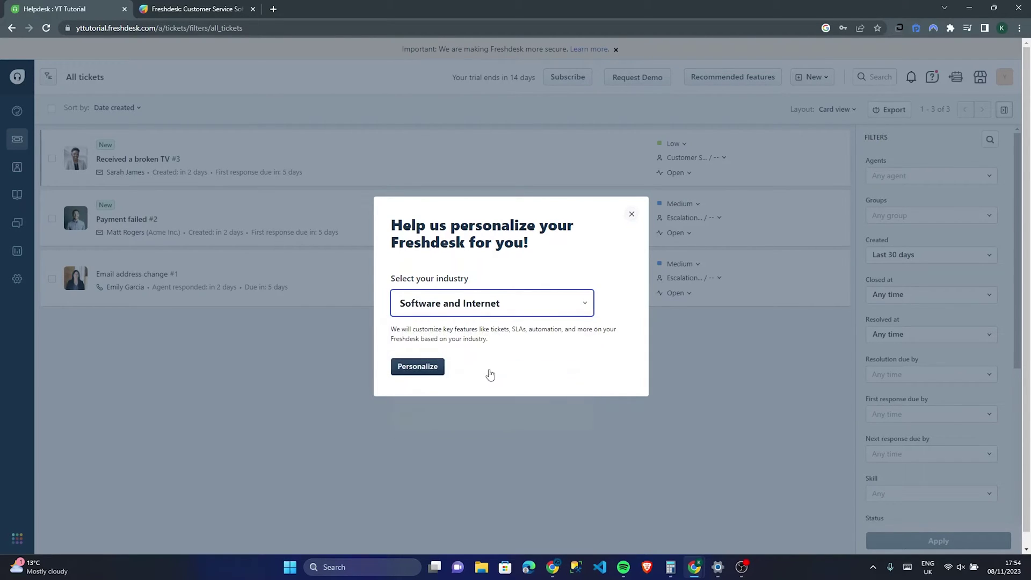
pyautogui.click(419, 366)
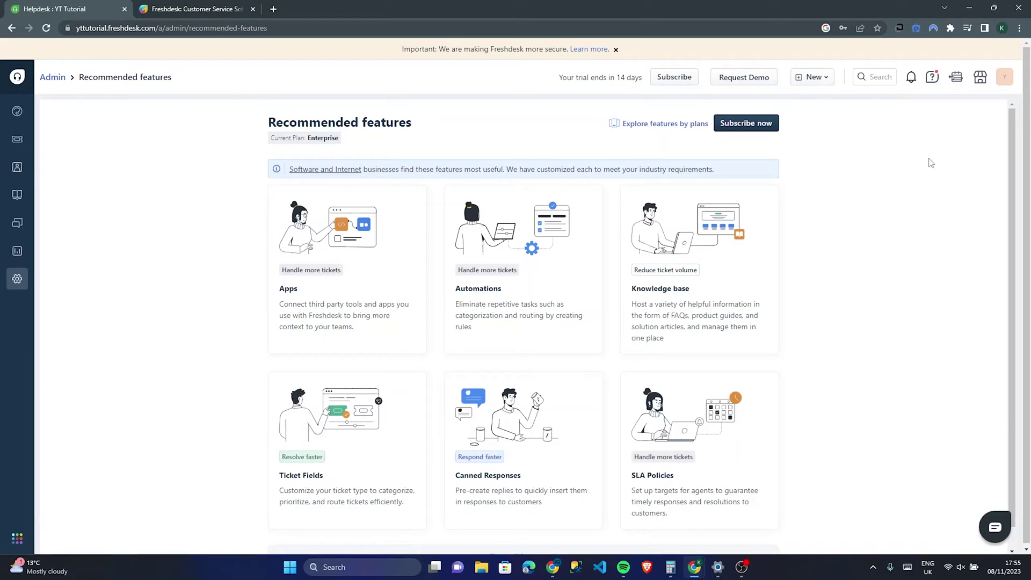
# Step: Look over Recommended features and the dashboard, then show the All tickets list
pyautogui.scroll(-1, 926, 166)
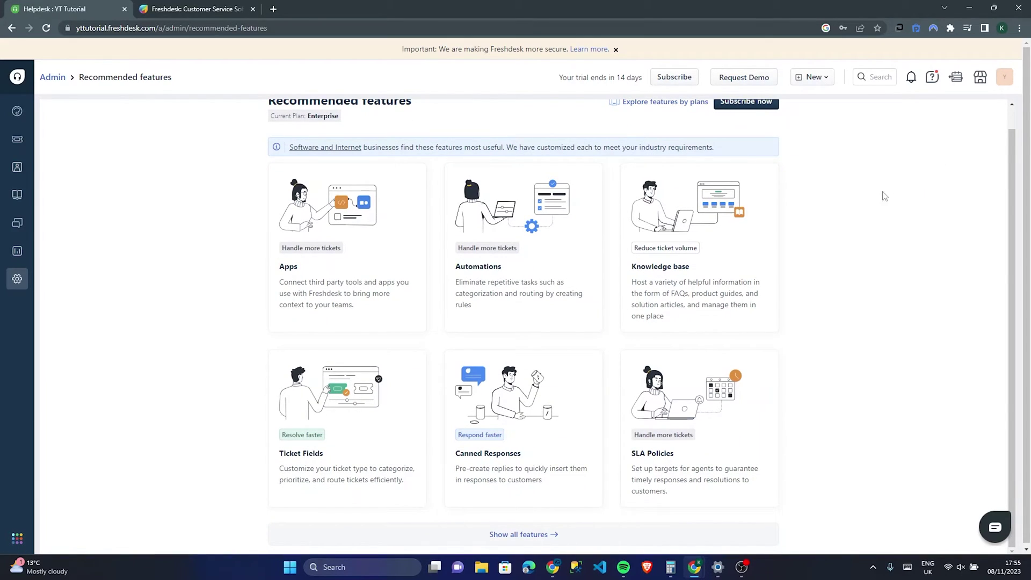
pyautogui.click(15, 124)
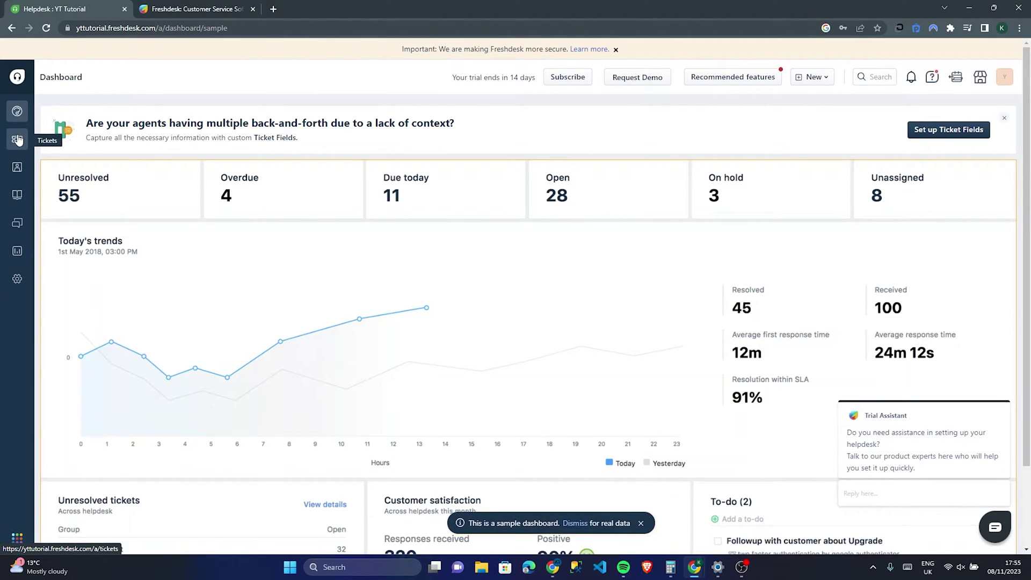
pyautogui.click(17, 140)
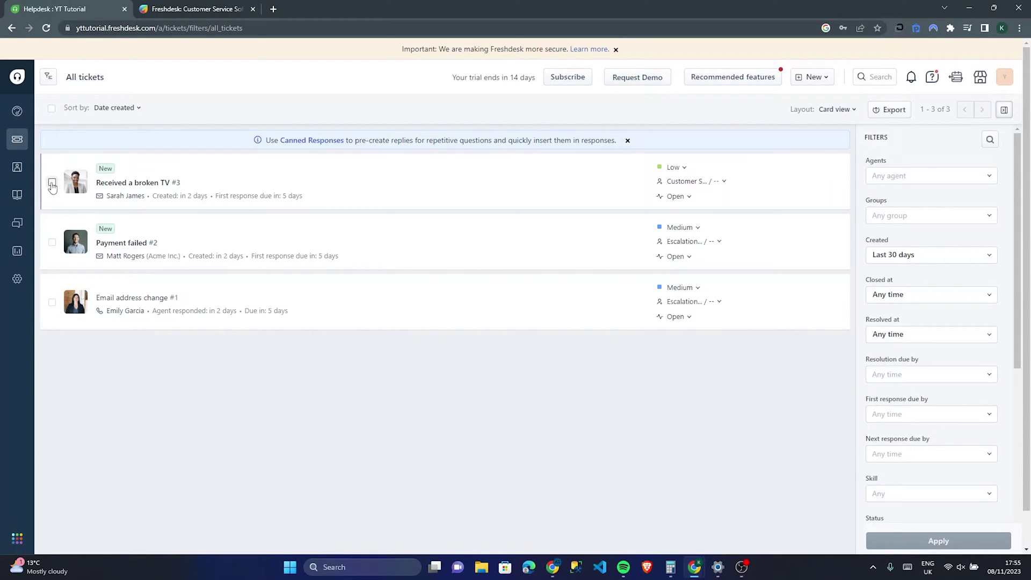
# Step: Tick and untick the Received a broken TV ticket, then open Payment failed ticket #2
pyautogui.click(52, 183)
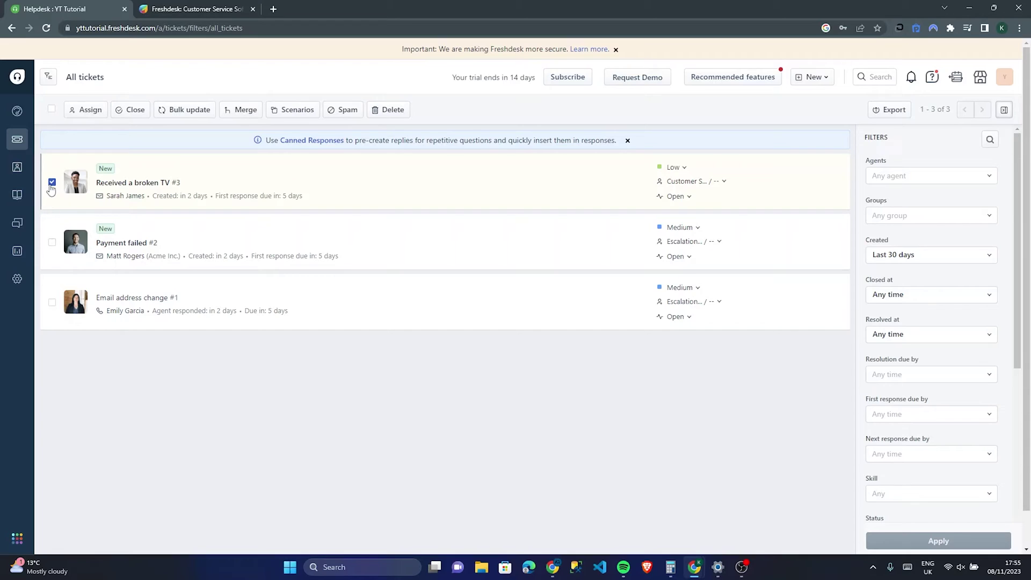
pyautogui.click(53, 184)
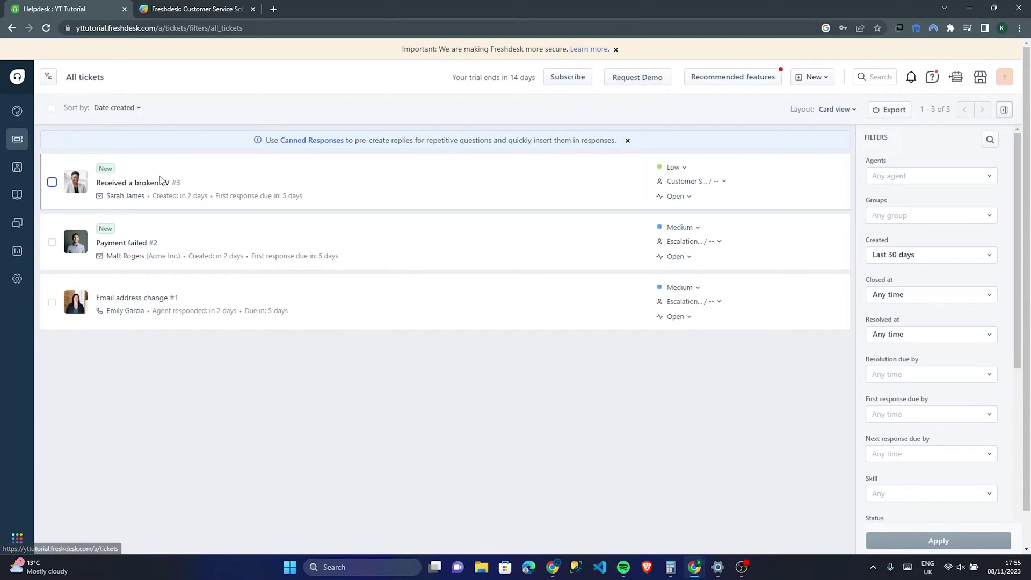
pyautogui.click(130, 243)
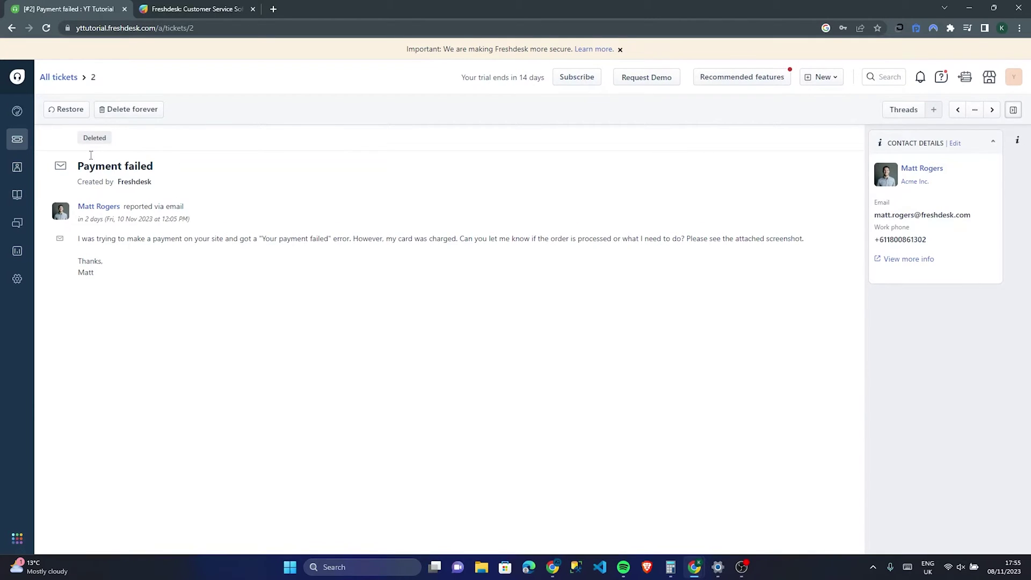
# Step: Restore the Payment failed ticket, review the sample dashboard, and return to All tickets
pyautogui.click(61, 116)
pyautogui.click(17, 141)
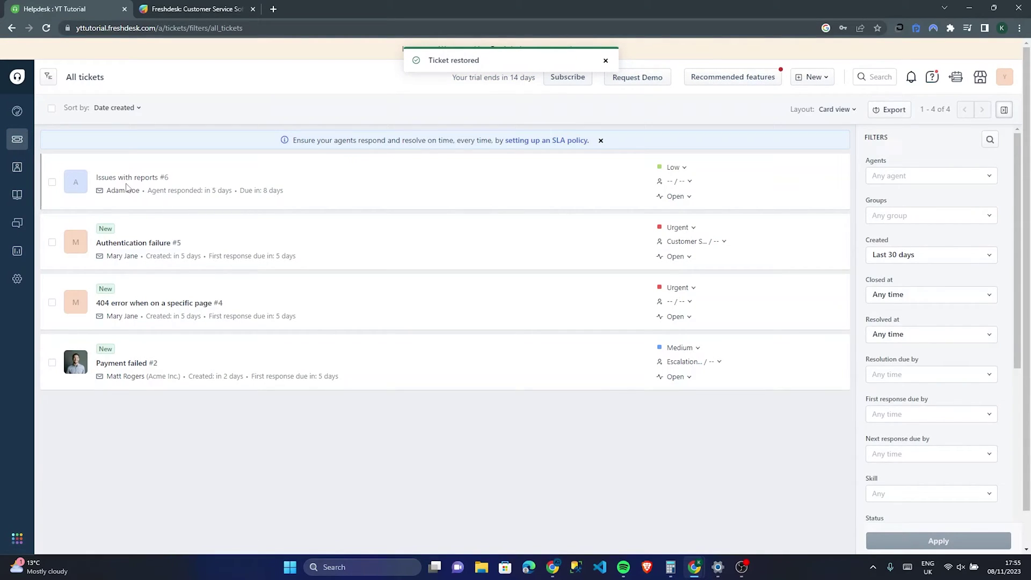
pyautogui.moveTo(135, 183)
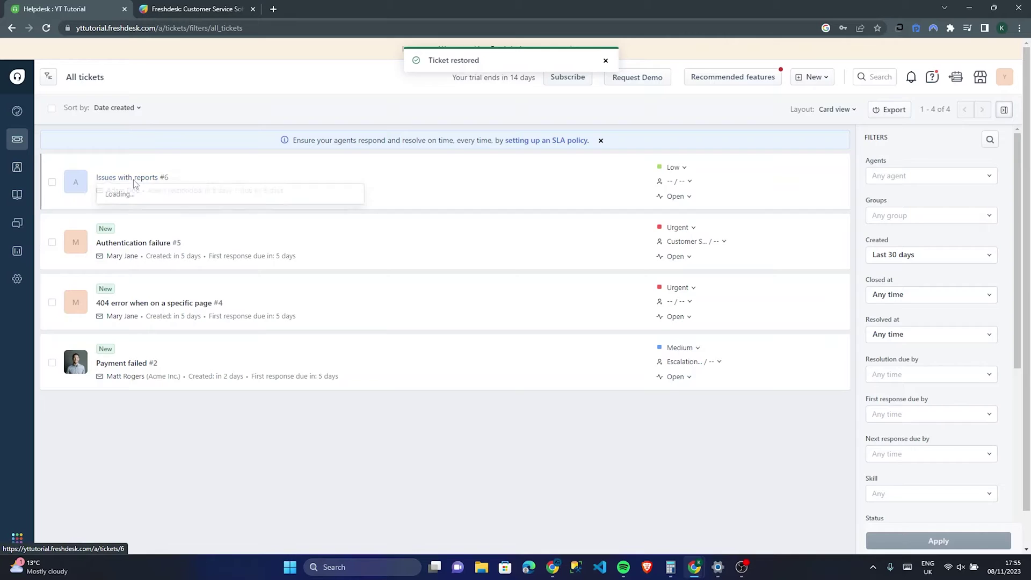
pyautogui.click(17, 111)
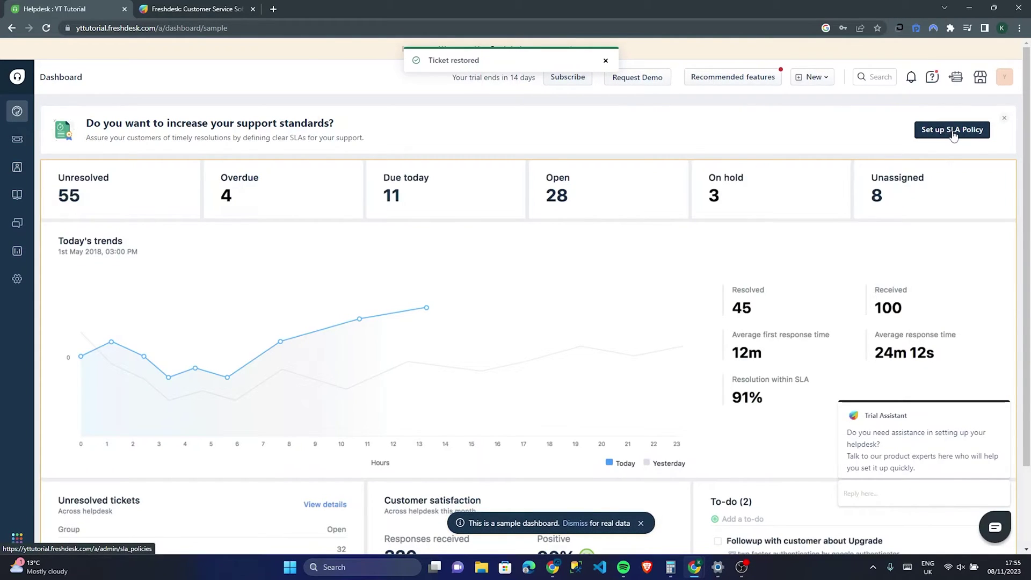
pyautogui.scroll(-2, 741, 318)
pyautogui.scroll(2, 742, 318)
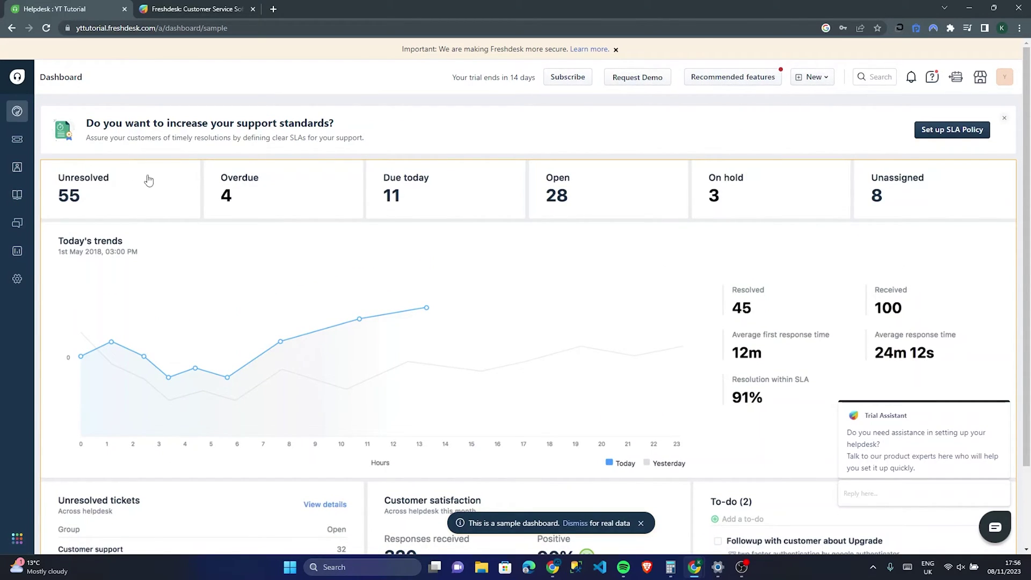
pyautogui.click(23, 141)
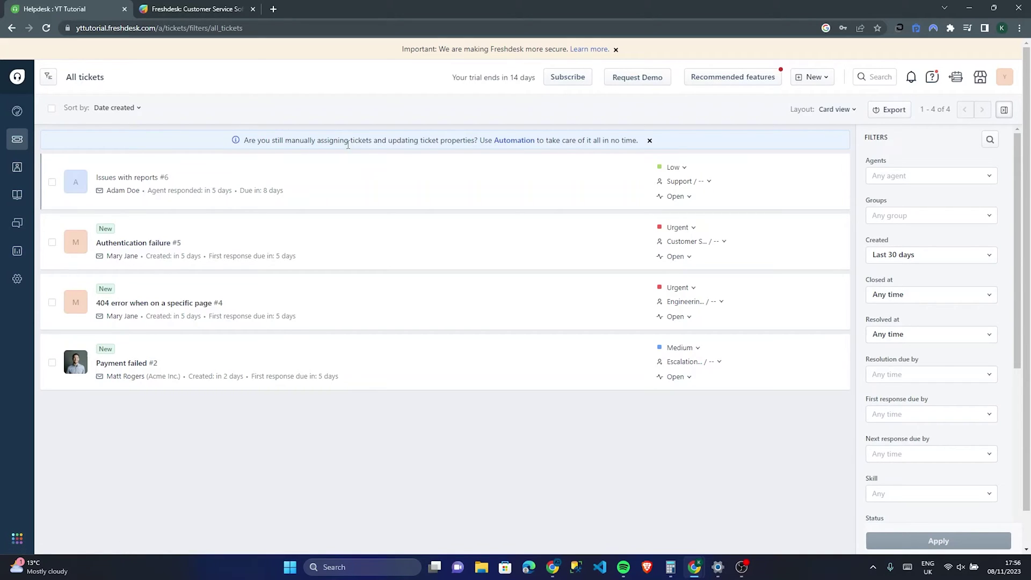
# Step: Add the private note 'this person doesnt know what they're talking about' to Authentication failure ticket #5
pyautogui.click(149, 241)
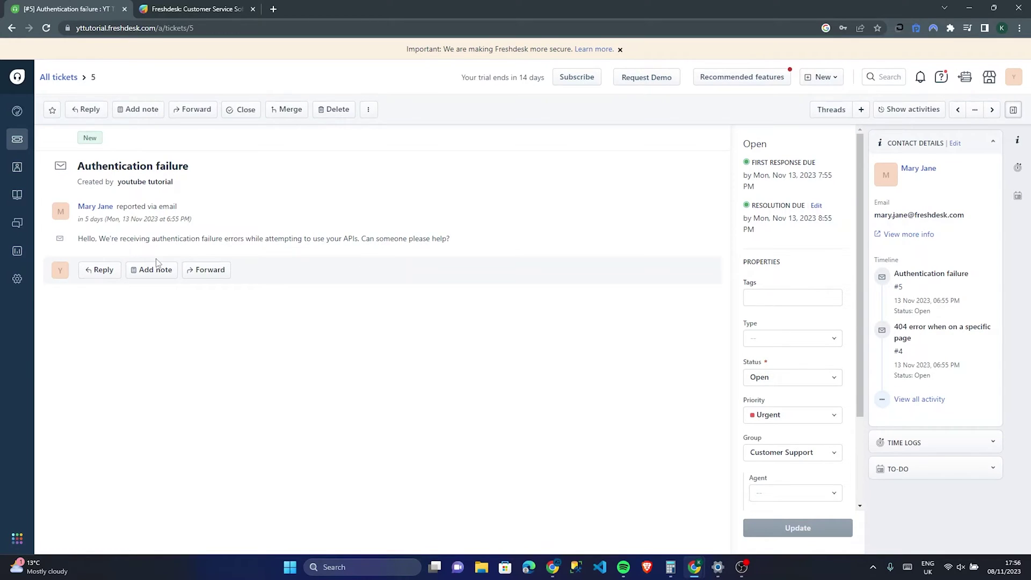
pyautogui.click(145, 269)
pyautogui.write('t')
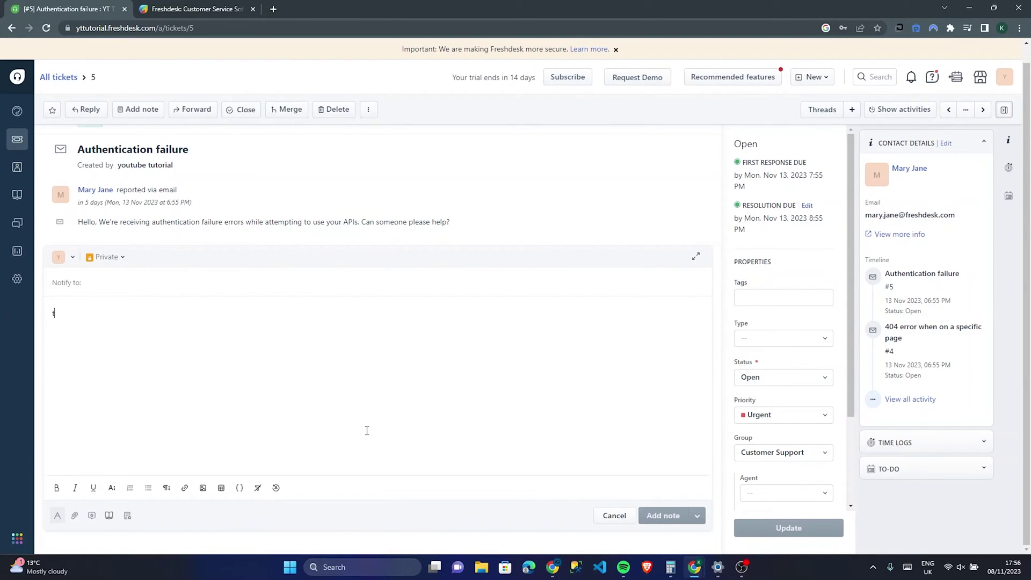
pyautogui.write('his person ')
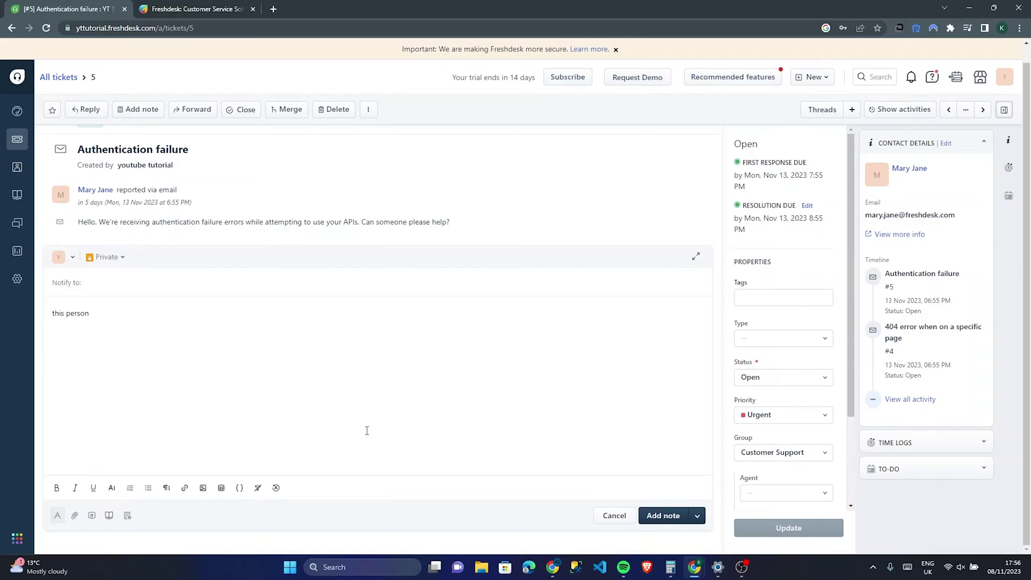
pyautogui.write("doesnt know what they're talking about")
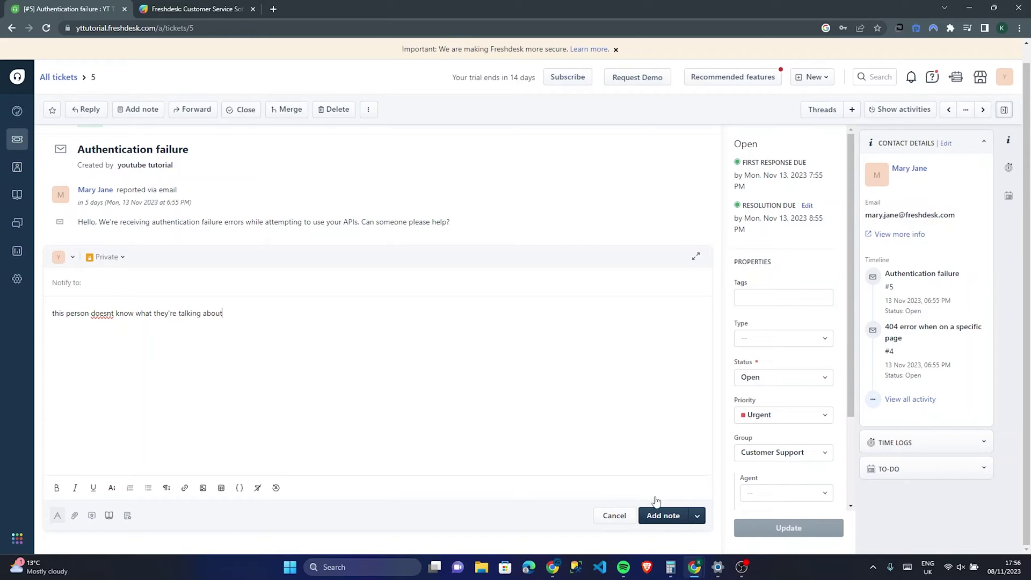
pyautogui.click(651, 516)
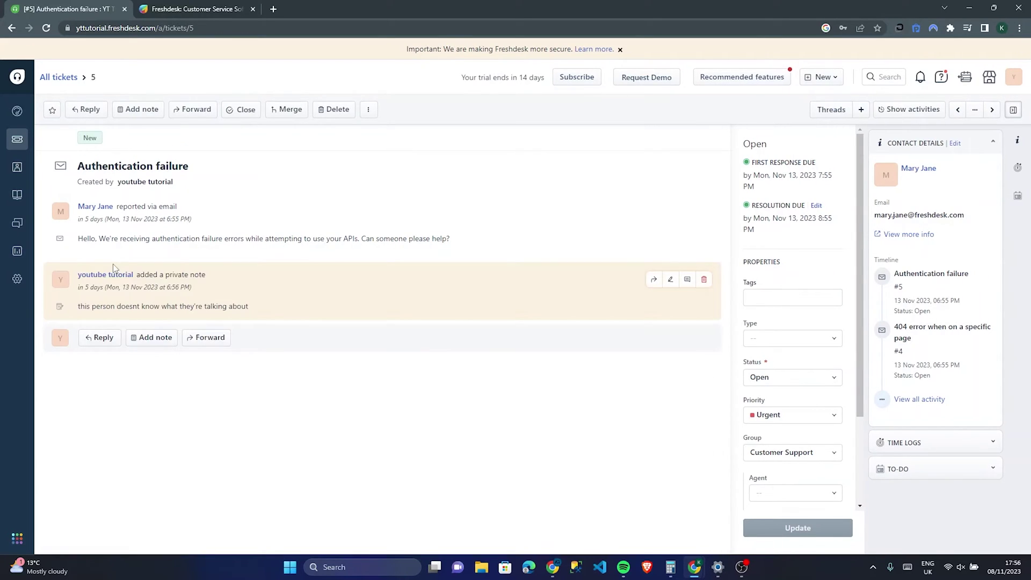
pyautogui.click(98, 341)
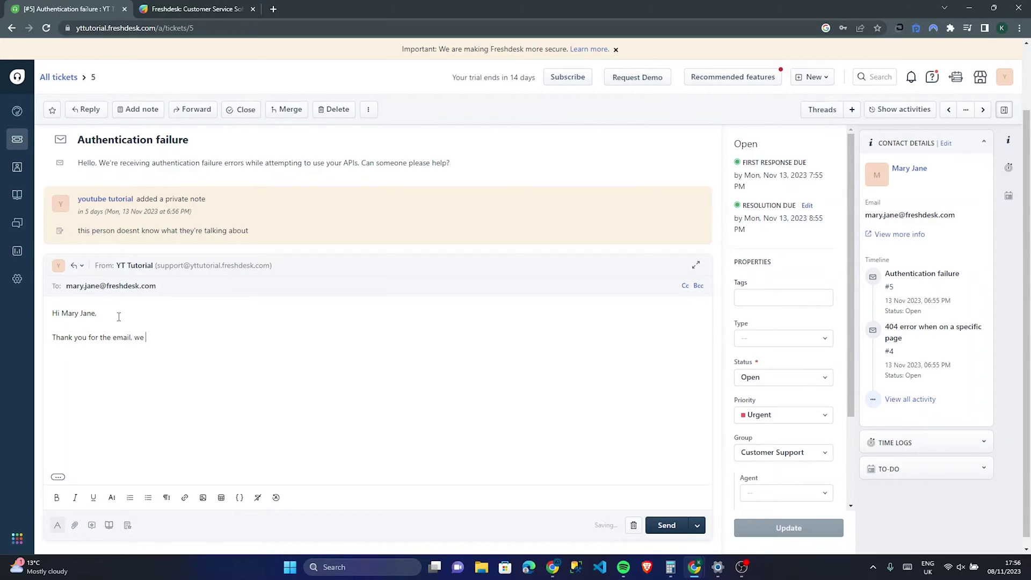
# Step: Send the reply saying there's no solution at the moment, correcting 'dont' to 'don't'
pyautogui.write('dont ')
pyautogui.write('ment.')
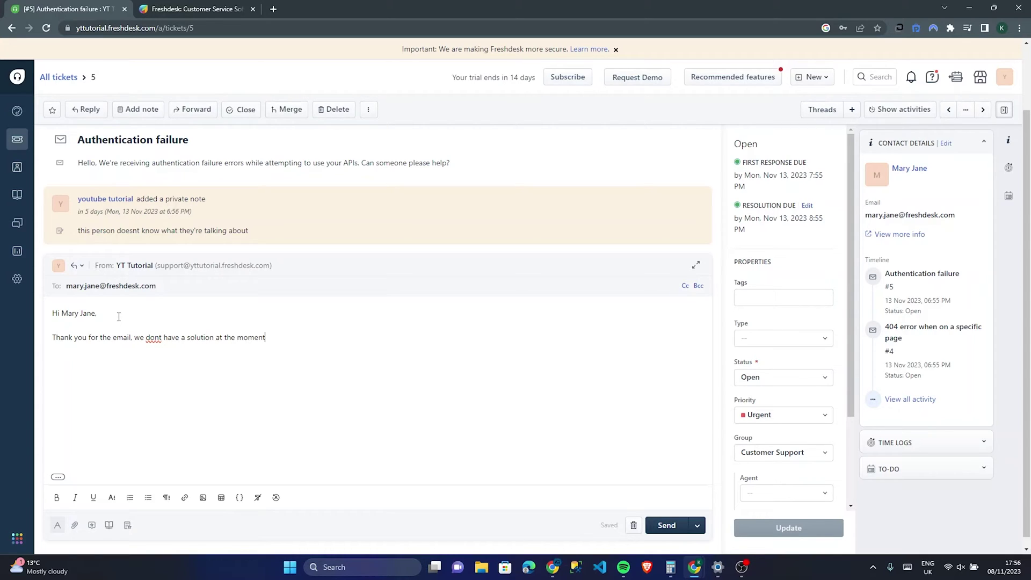
pyautogui.rightClick(153, 338)
pyautogui.click(164, 349)
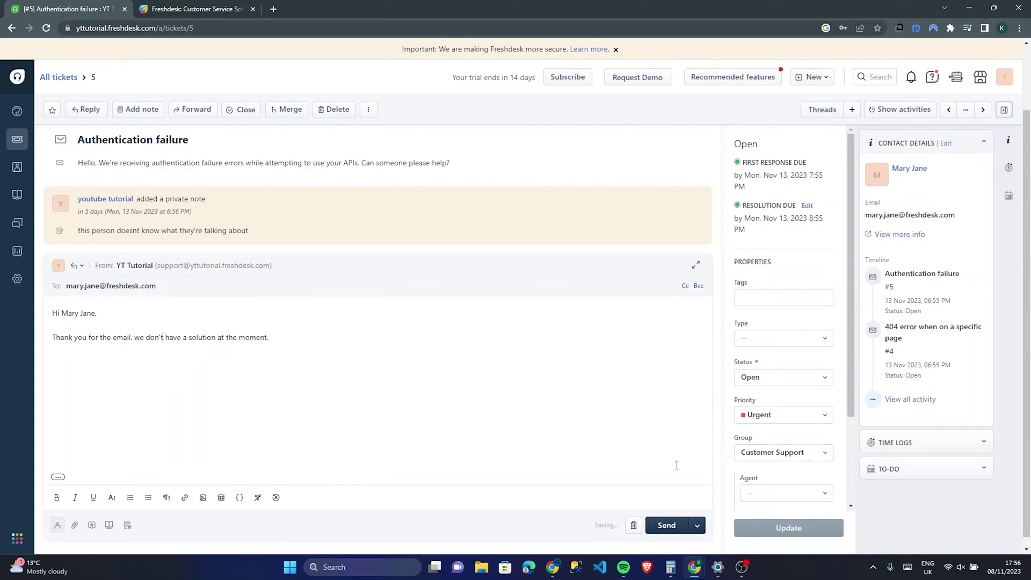
pyautogui.click(664, 524)
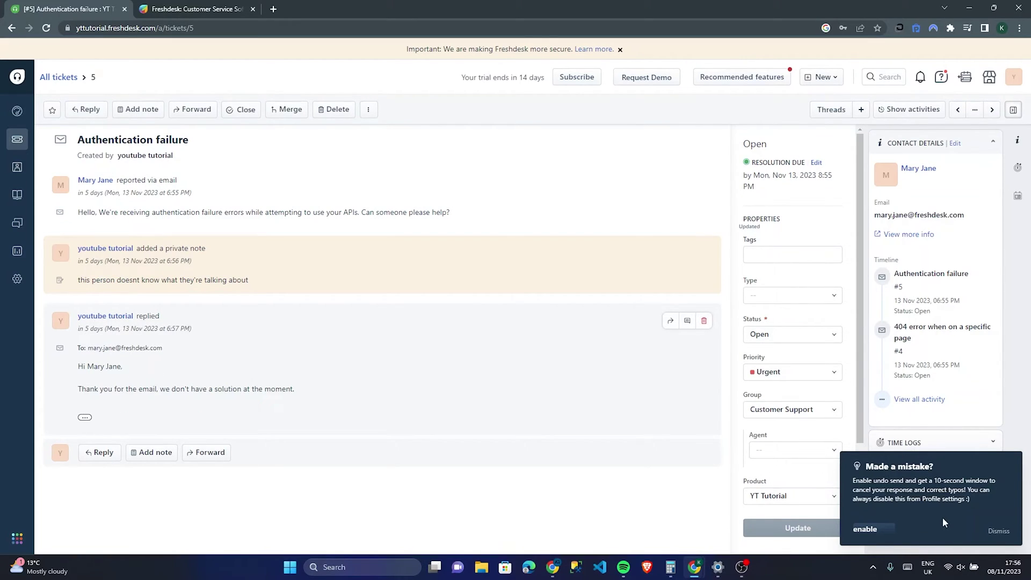
pyautogui.click(1000, 531)
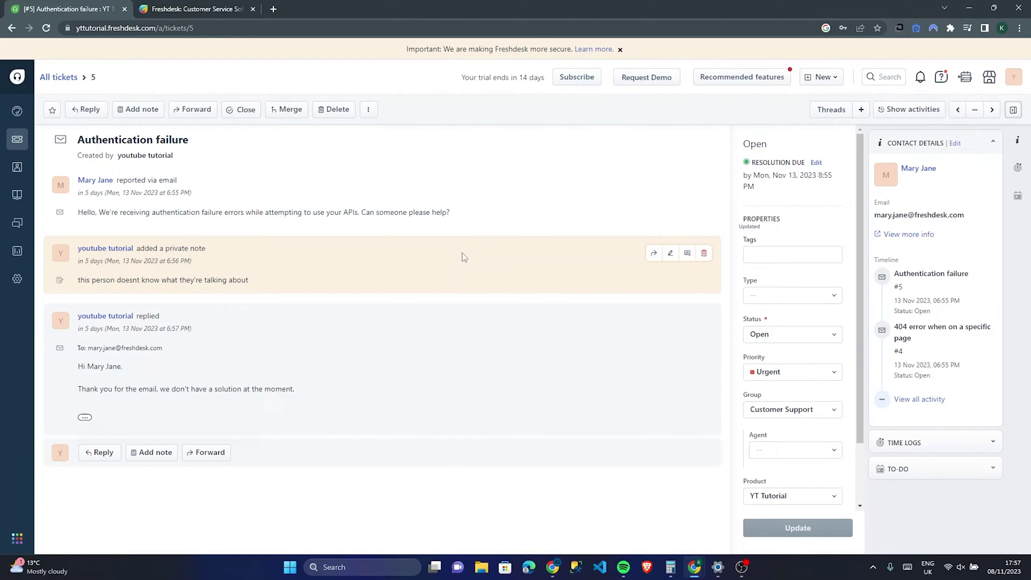
pyautogui.click(777, 253)
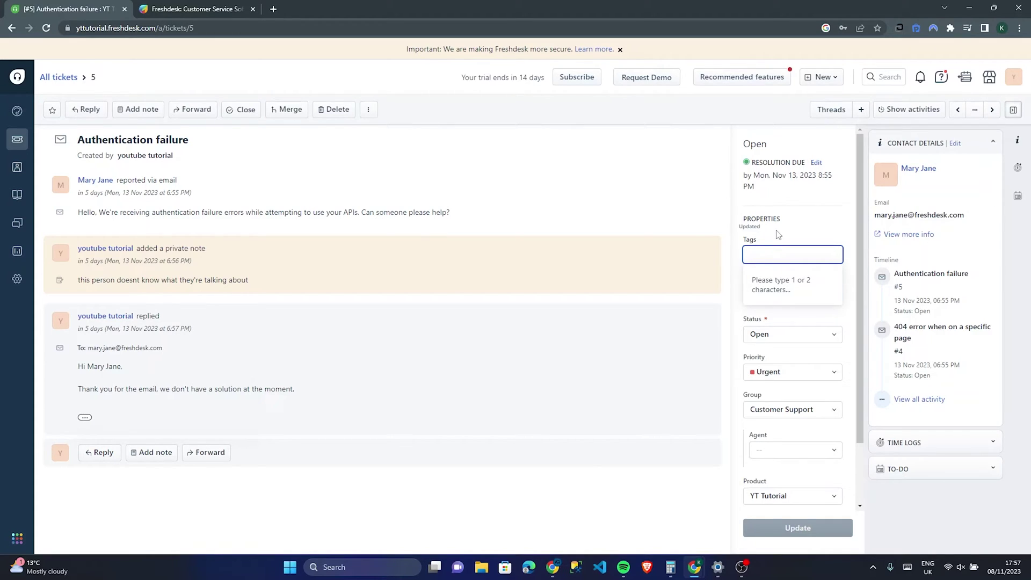
# Step: Dismiss the tag suggestions and browse the ticket Type list without choosing one
pyautogui.click(811, 271)
pyautogui.click(804, 299)
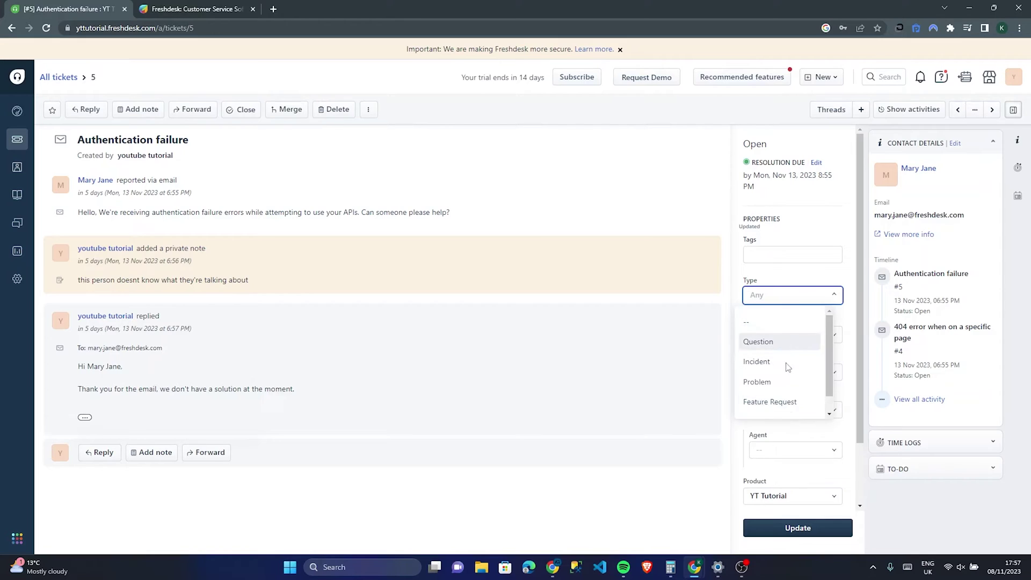
pyautogui.scroll(-1, 782, 382)
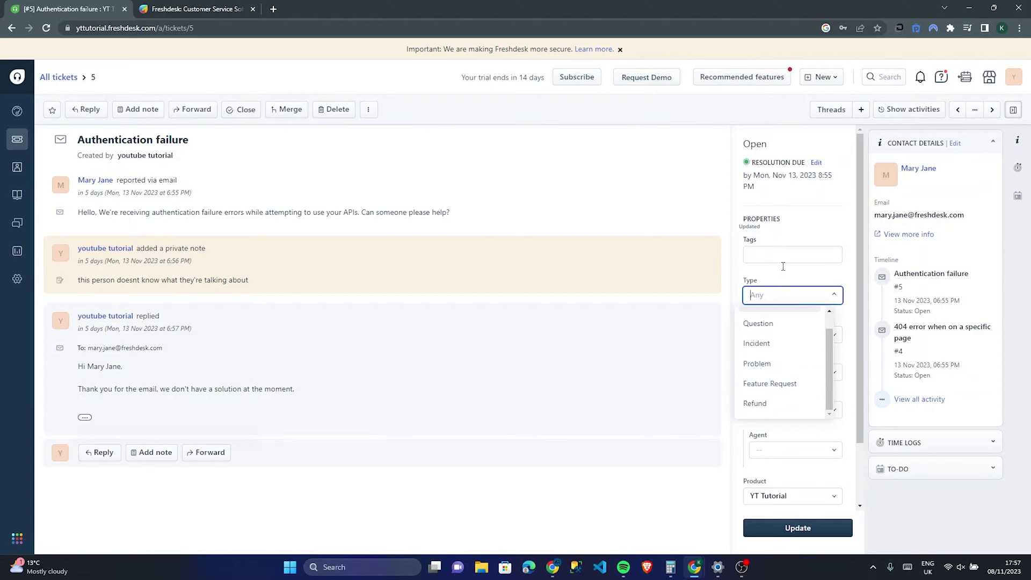
pyautogui.click(792, 281)
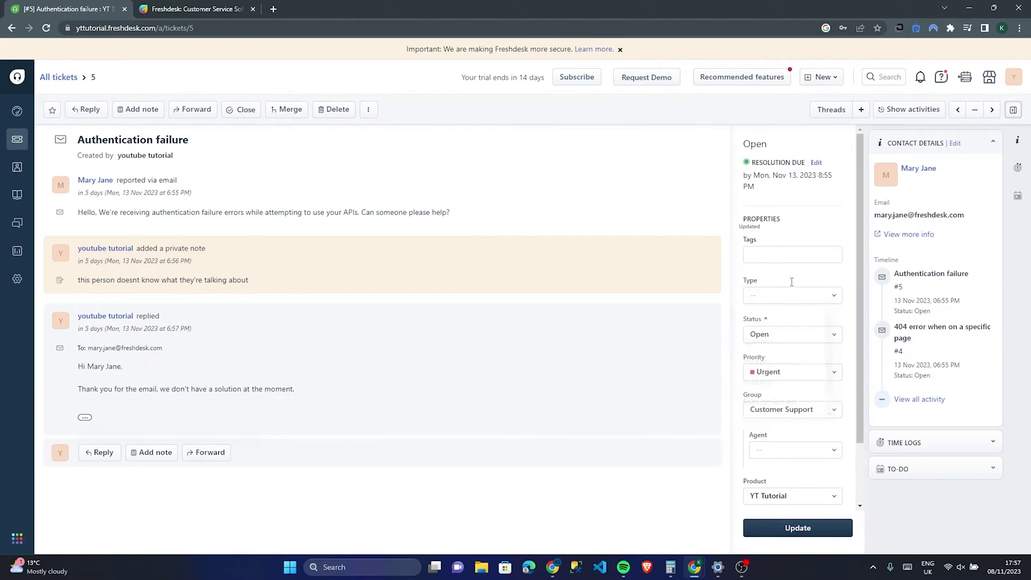
# Step: Change the ticket status through Pending and Resolved, ending on Waiting on Customer
pyautogui.click(826, 335)
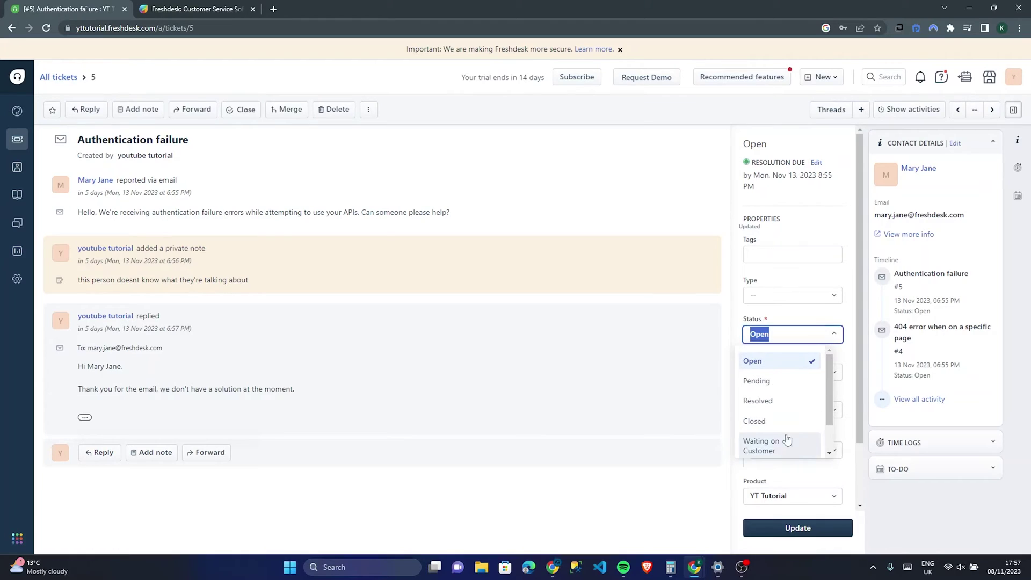
pyautogui.click(822, 335)
pyautogui.click(823, 335)
pyautogui.click(831, 335)
pyautogui.click(832, 335)
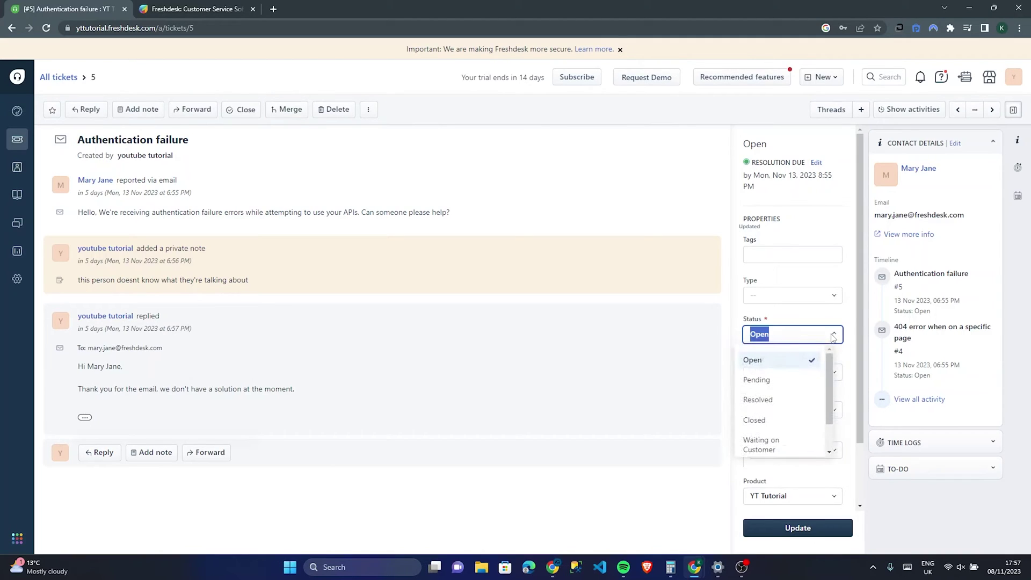
pyautogui.click(793, 380)
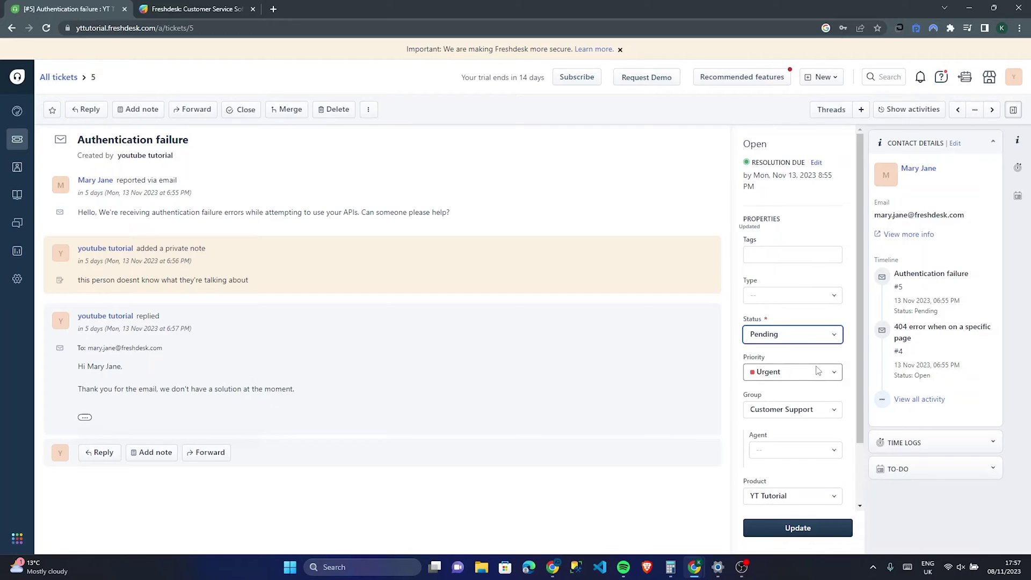
pyautogui.click(834, 338)
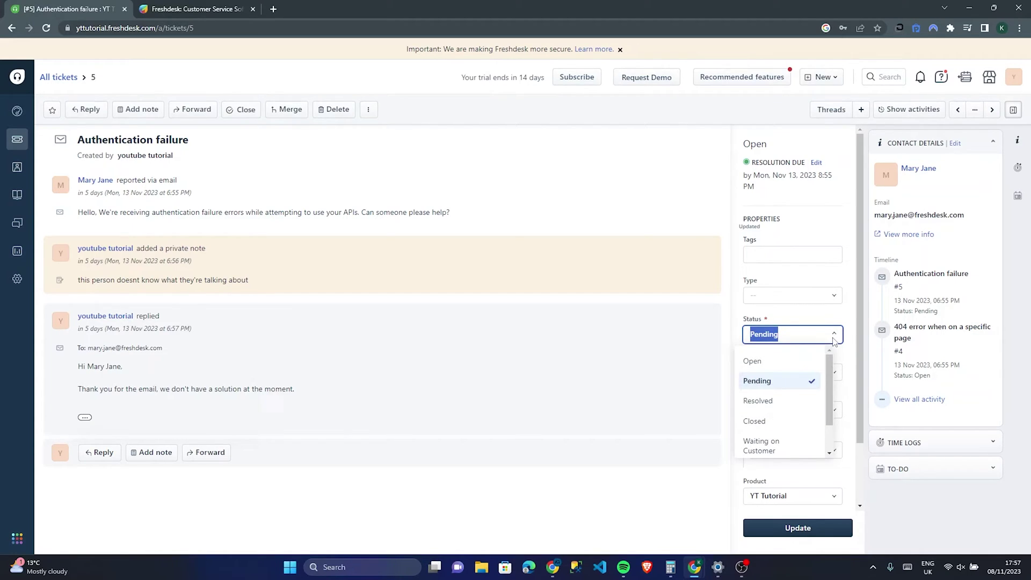
pyautogui.click(793, 403)
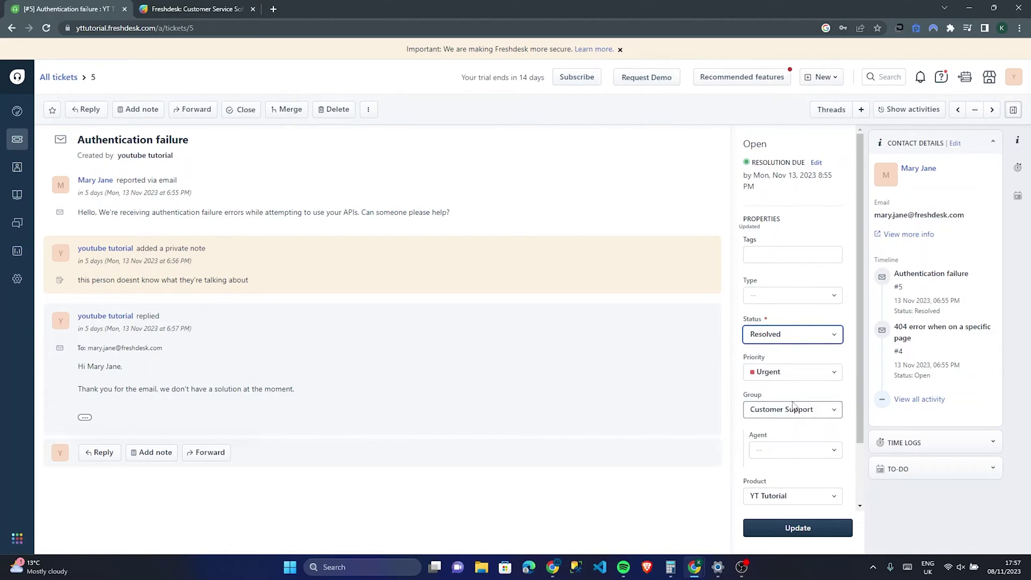
pyautogui.click(834, 338)
pyautogui.scroll(-2, 786, 400)
pyautogui.click(786, 404)
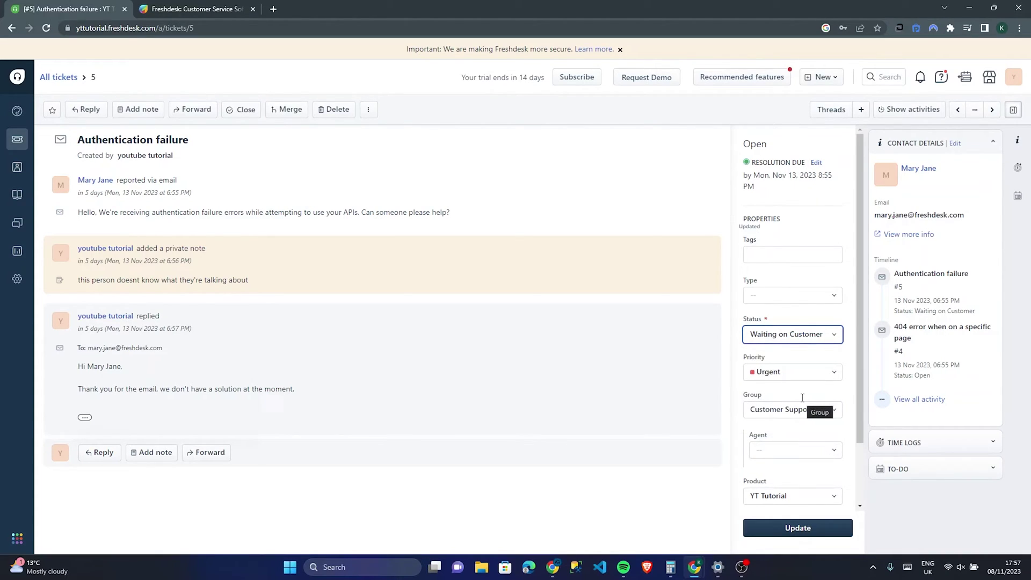
# Step: Set the Authentication failure ticket's status to Closed in the Properties panel
pyautogui.click(833, 340)
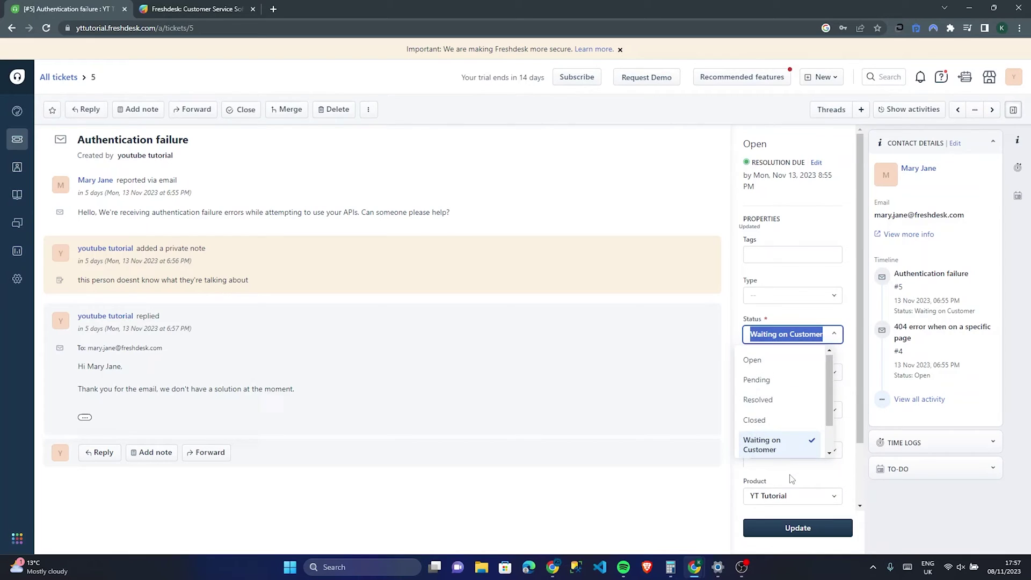
pyautogui.scroll(-2, 792, 479)
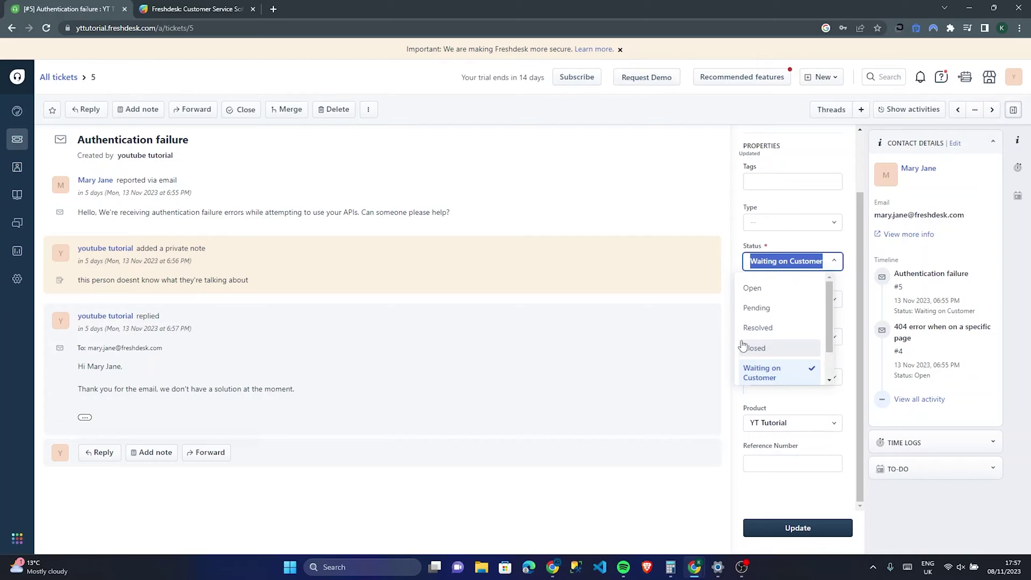
pyautogui.click(773, 357)
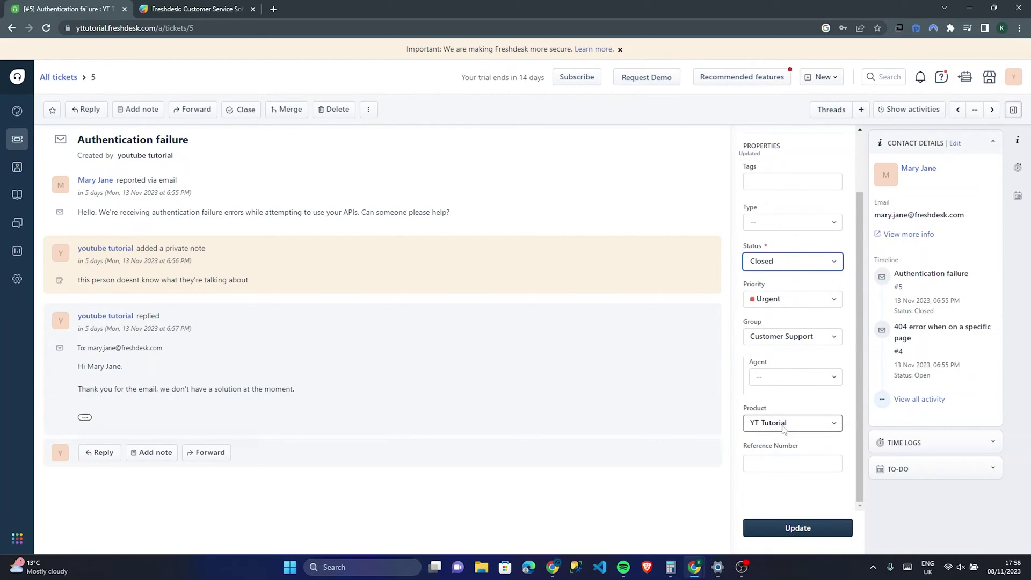
# Step: Keep the group as Customer Support, save the update, and return to All tickets
pyautogui.click(800, 337)
pyautogui.click(773, 423)
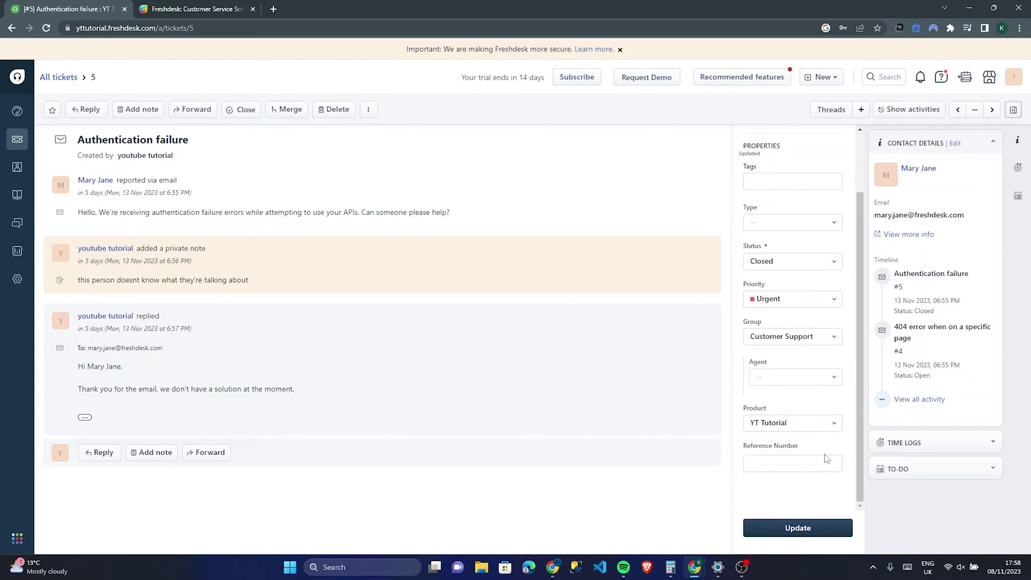
pyautogui.click(797, 529)
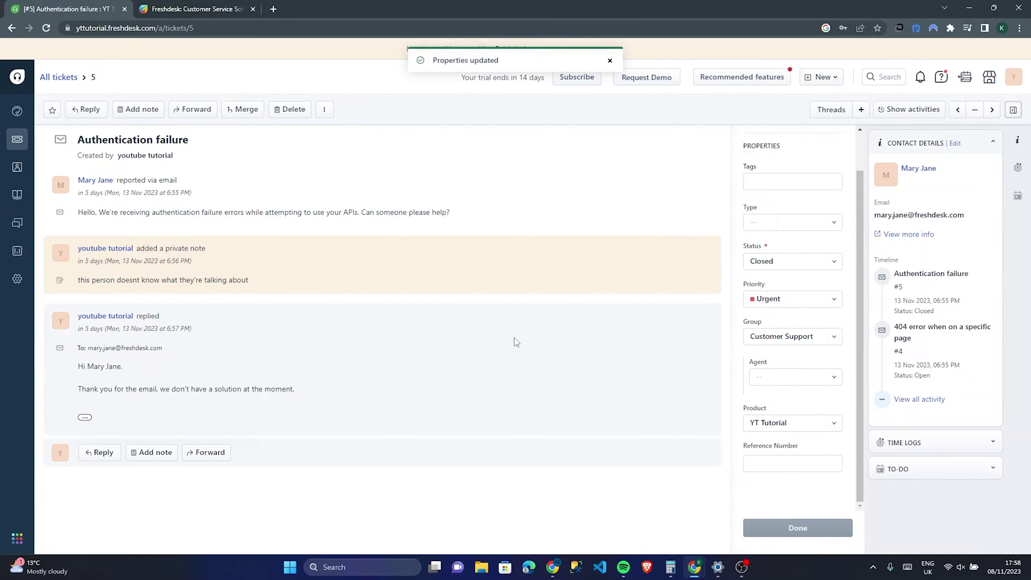
pyautogui.click(59, 76)
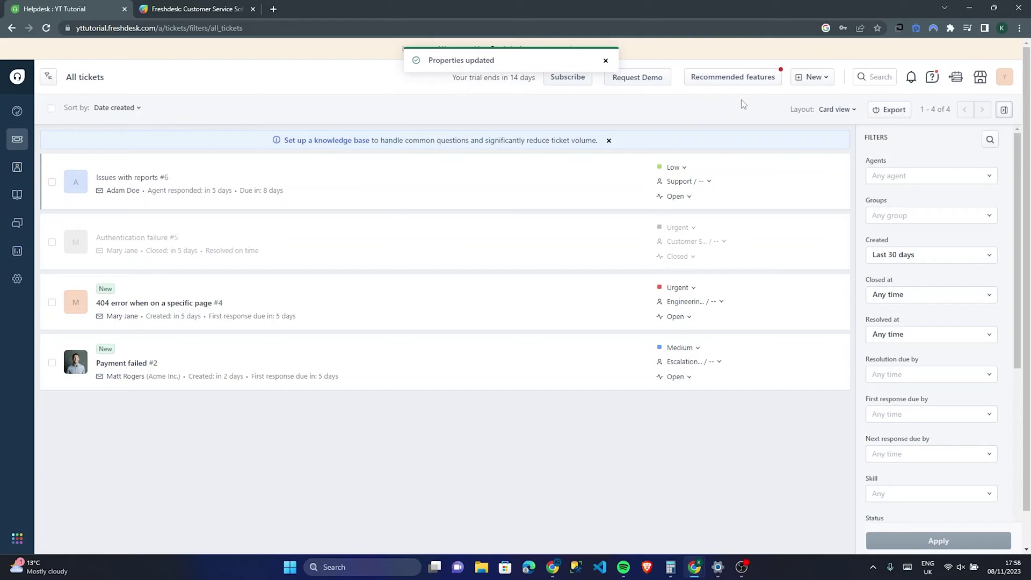
pyautogui.scroll(-5, 935, 344)
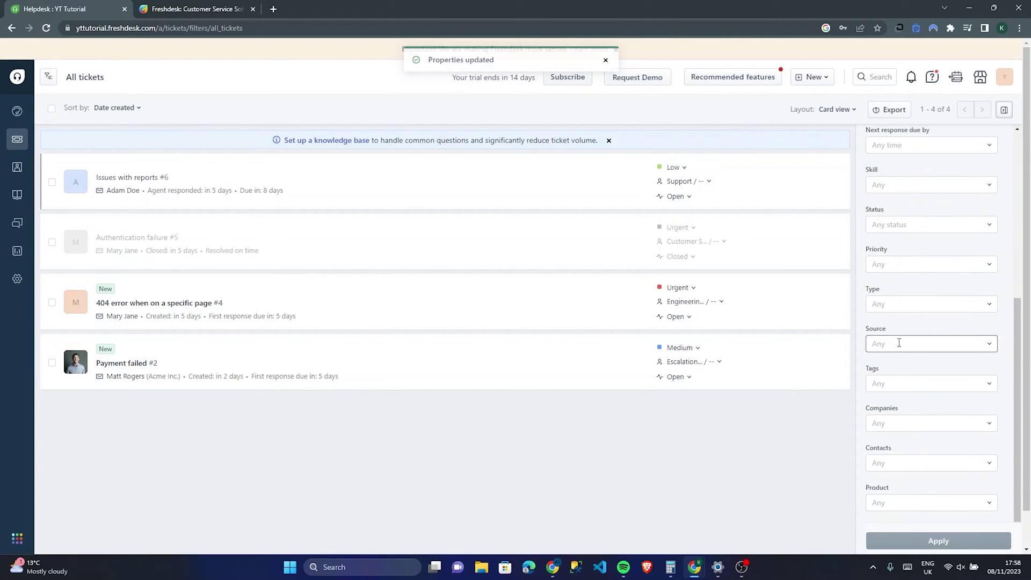
pyautogui.scroll(5, 903, 358)
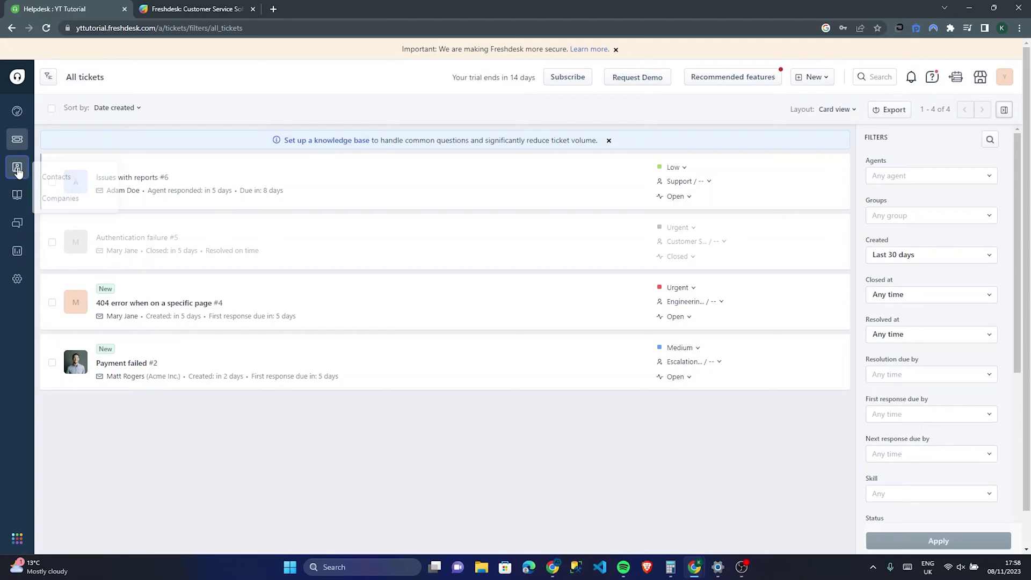
# Step: Browse the full contacts list, then open the knowledge base showing drafts and categories
pyautogui.click(51, 168)
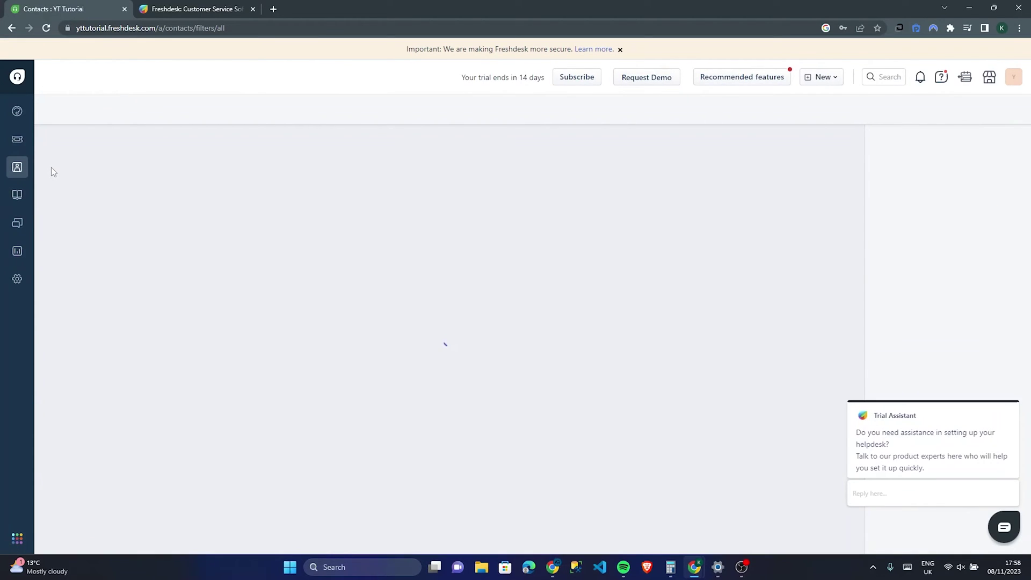
pyautogui.scroll(-1, 231, 400)
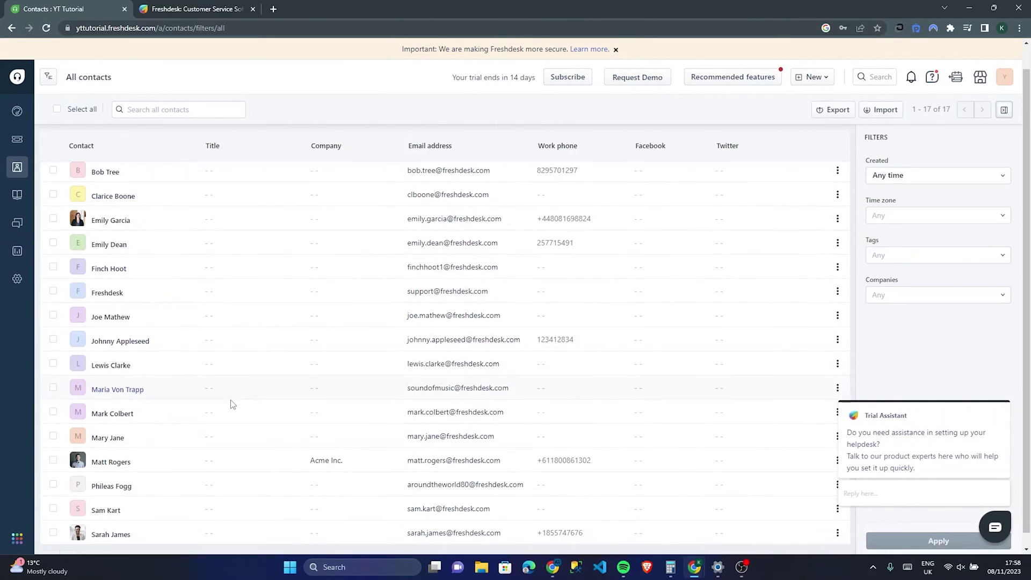
pyautogui.scroll(1, 231, 400)
pyautogui.scroll(-1, 236, 440)
pyautogui.scroll(1, 244, 473)
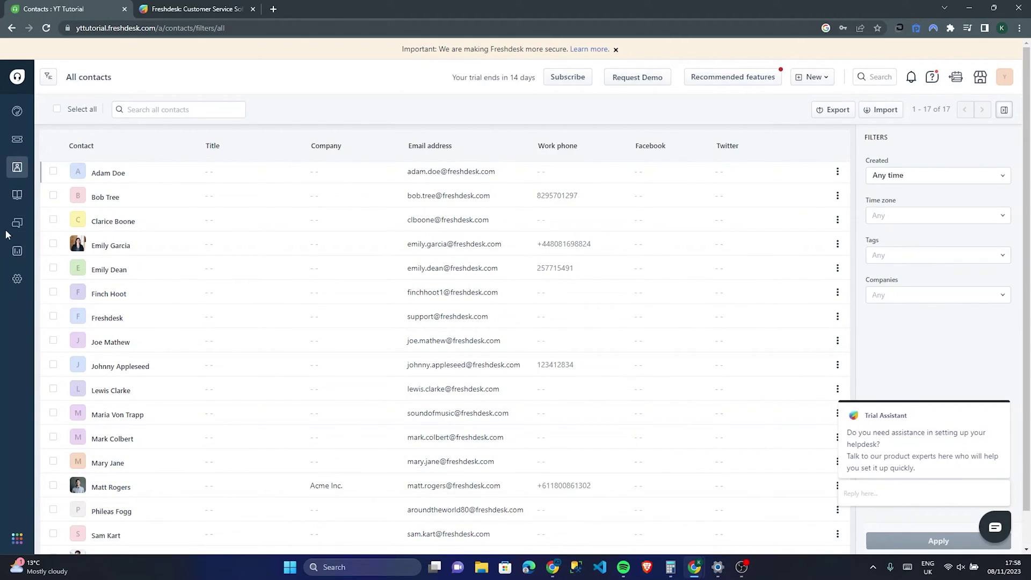
pyautogui.click(17, 201)
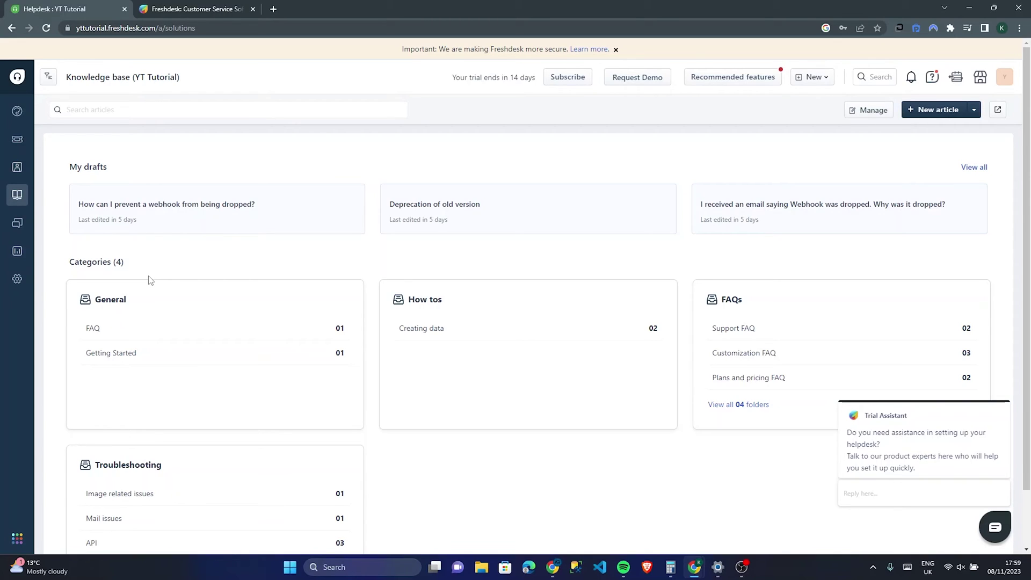
# Step: Open Forums and scroll the All Activity feed of recent topics across categories
pyautogui.click(18, 221)
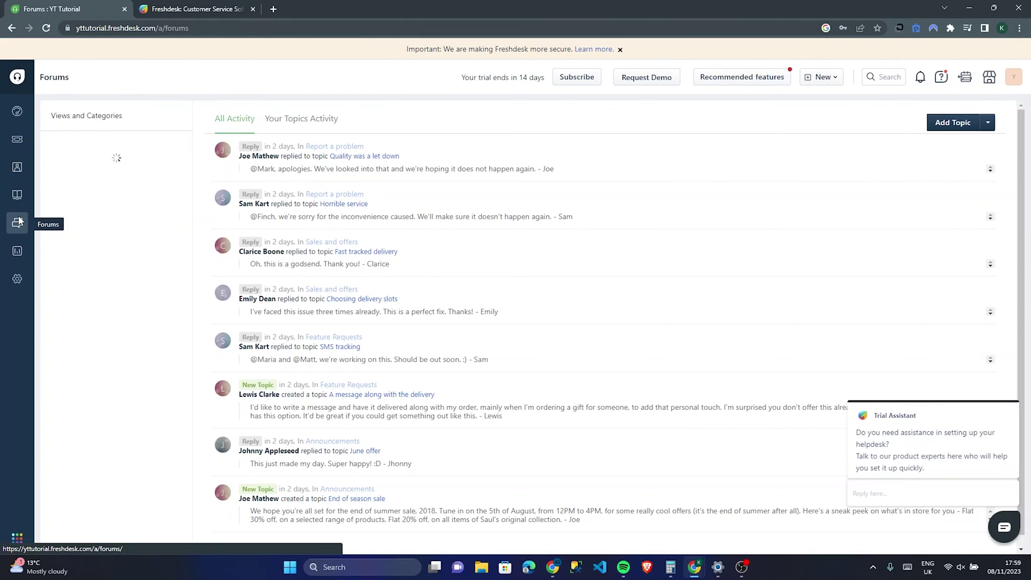
pyautogui.scroll(-1, 530, 235)
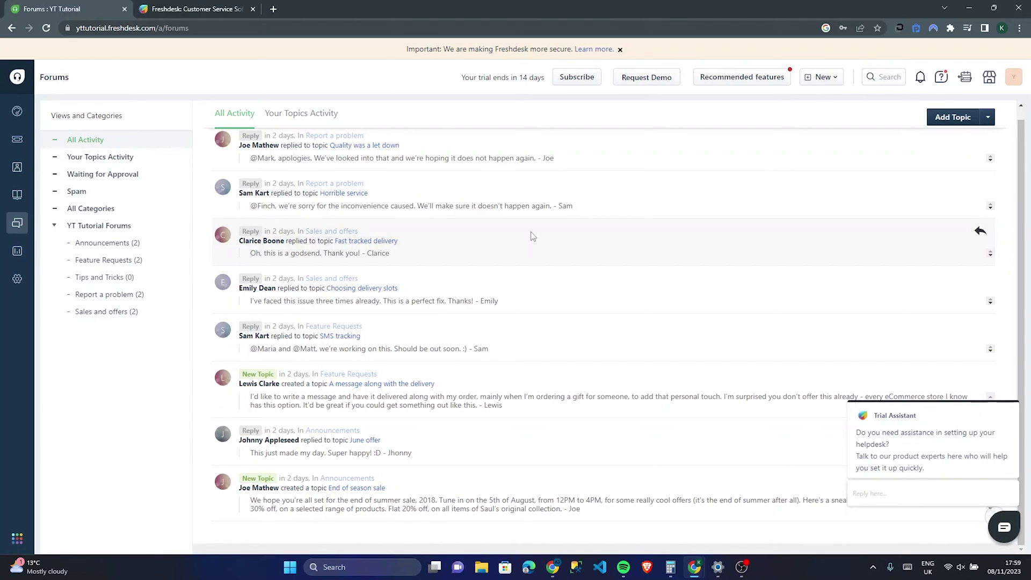
pyautogui.click(18, 252)
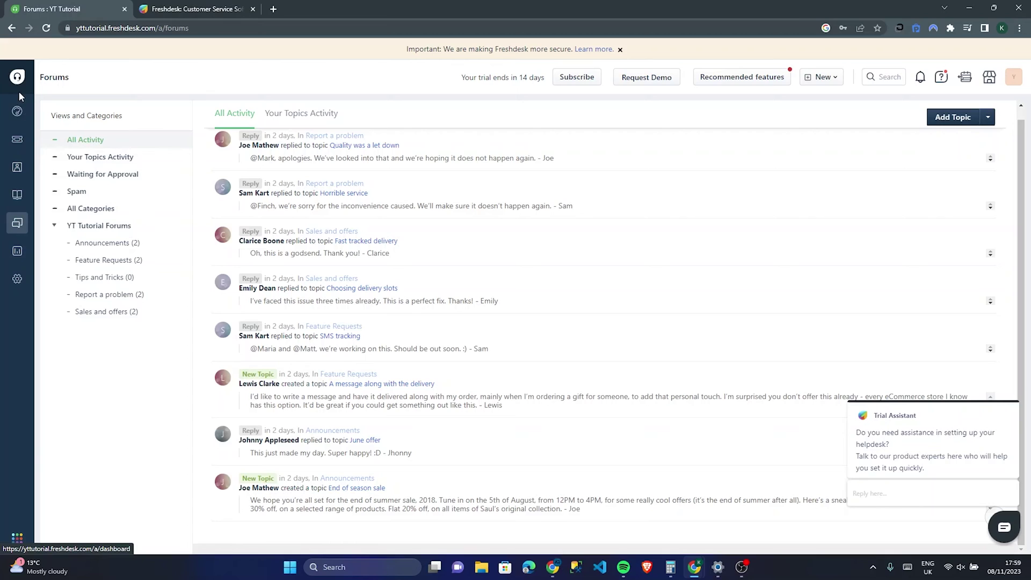
# Step: Show the sample dashboard and scroll through its ticket counts, trends and satisfaction widgets
pyautogui.click(17, 114)
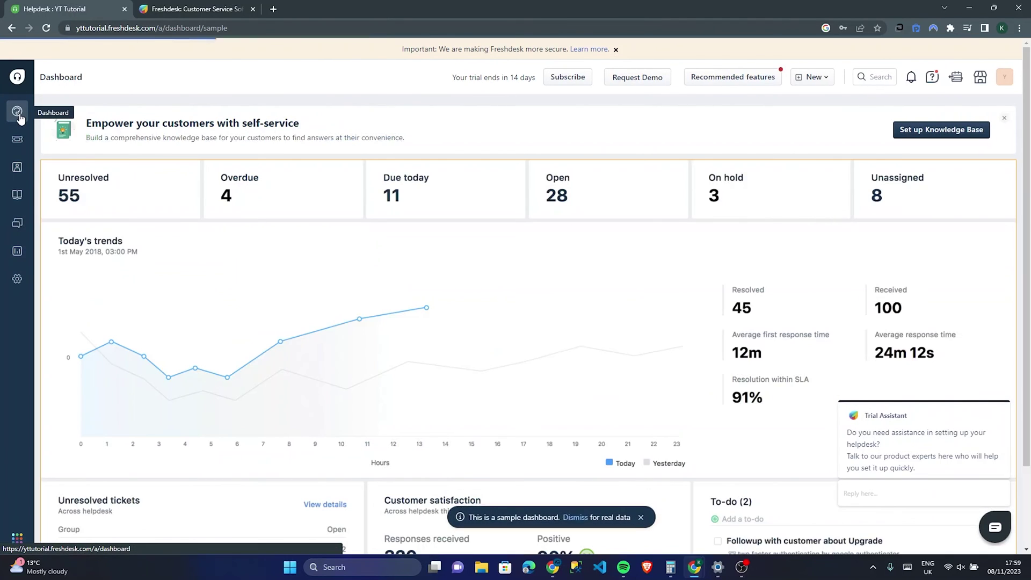
pyautogui.scroll(-2, 893, 252)
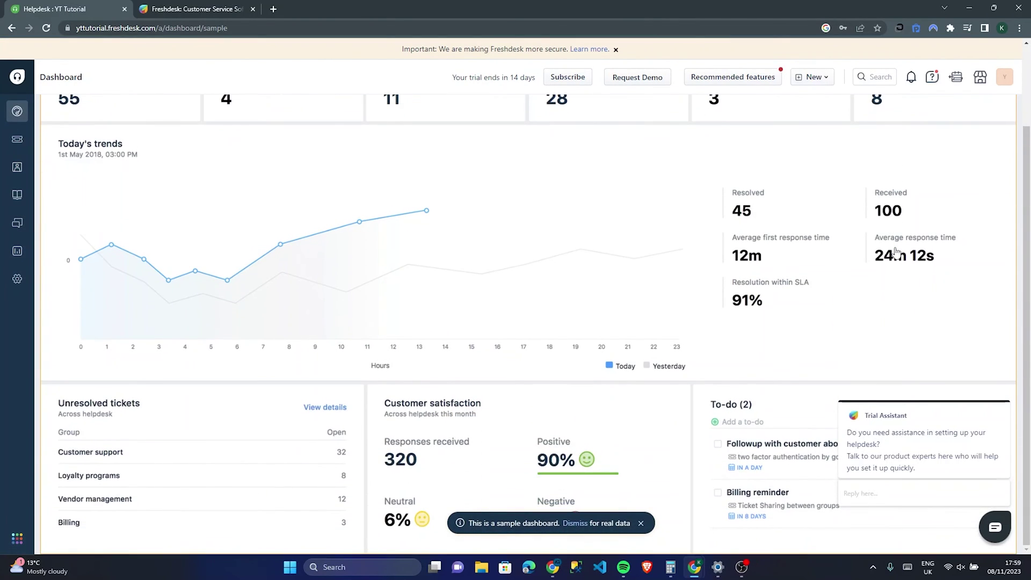
pyautogui.scroll(2, 97, 422)
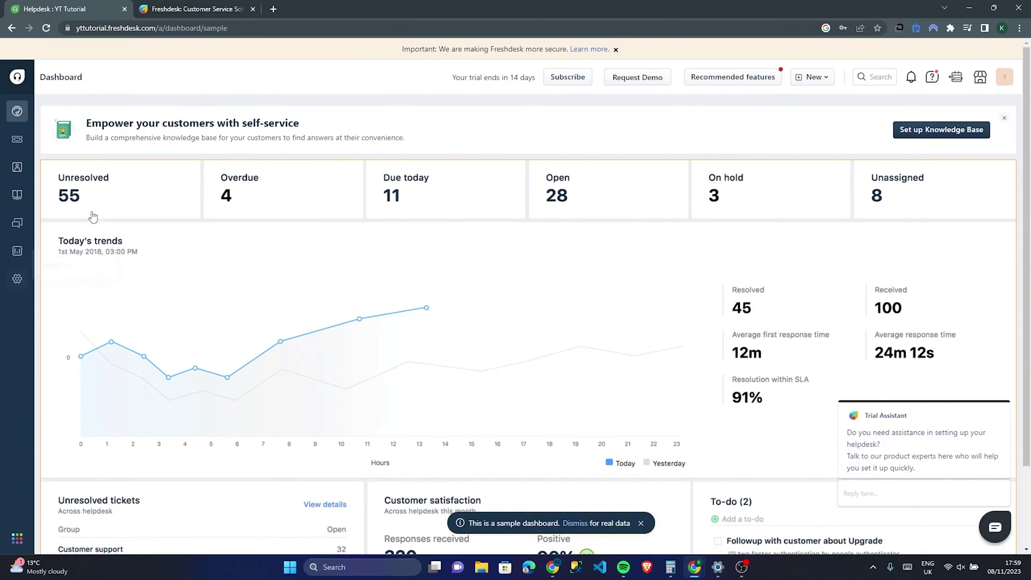
pyautogui.scroll(-2, 391, 218)
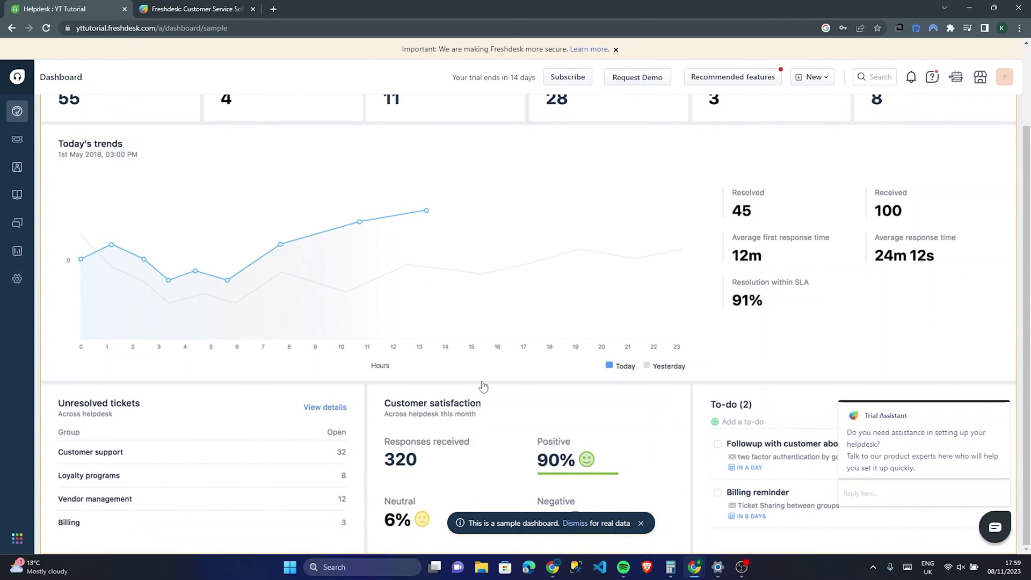
pyautogui.scroll(2, 97, 248)
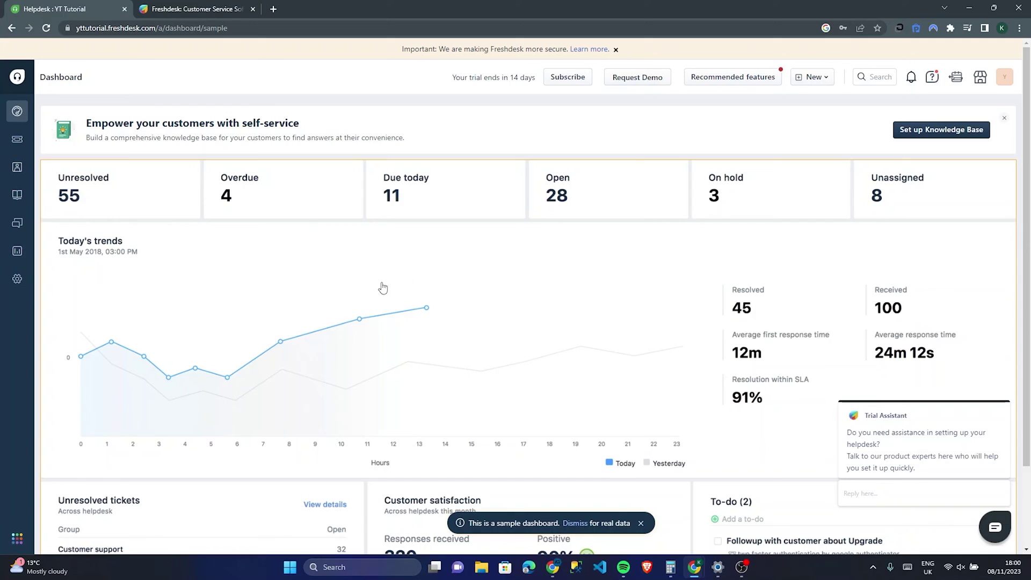
# Step: Dismiss the sample data to show real counts: 3 unresolved, 1 overdue, 2 due today
pyautogui.click(584, 526)
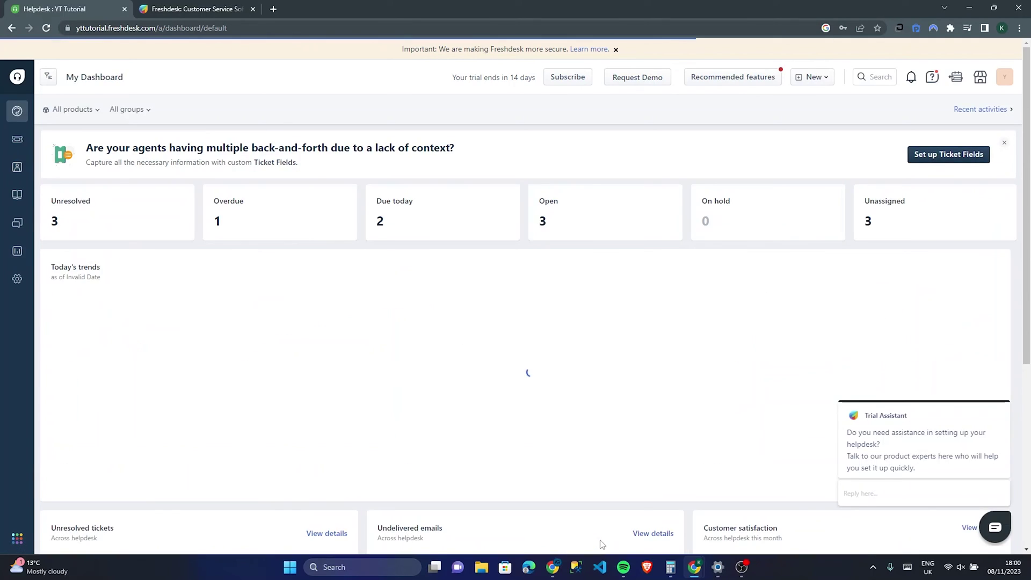
pyautogui.scroll(-5, 674, 258)
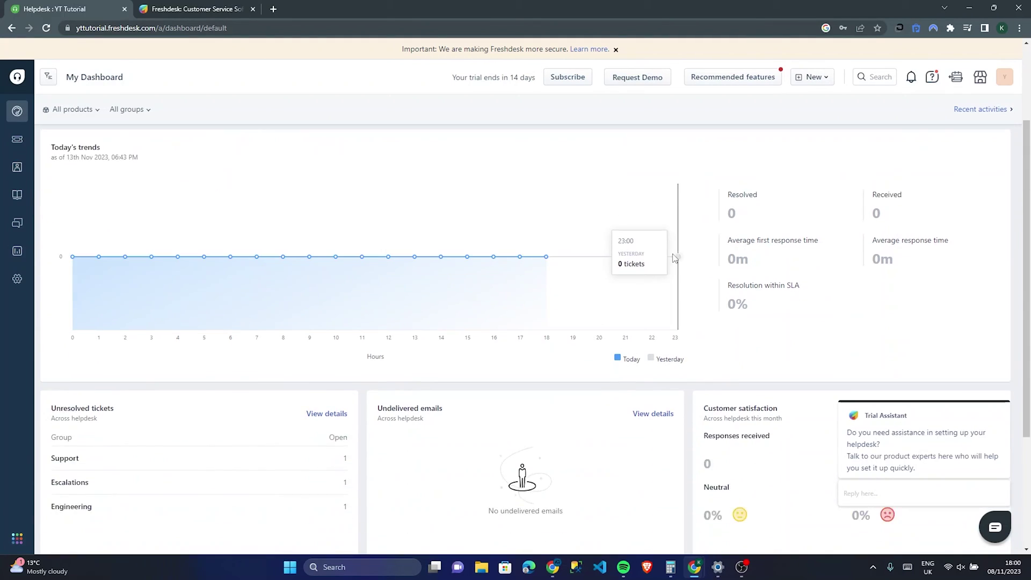
pyautogui.scroll(-1, 761, 268)
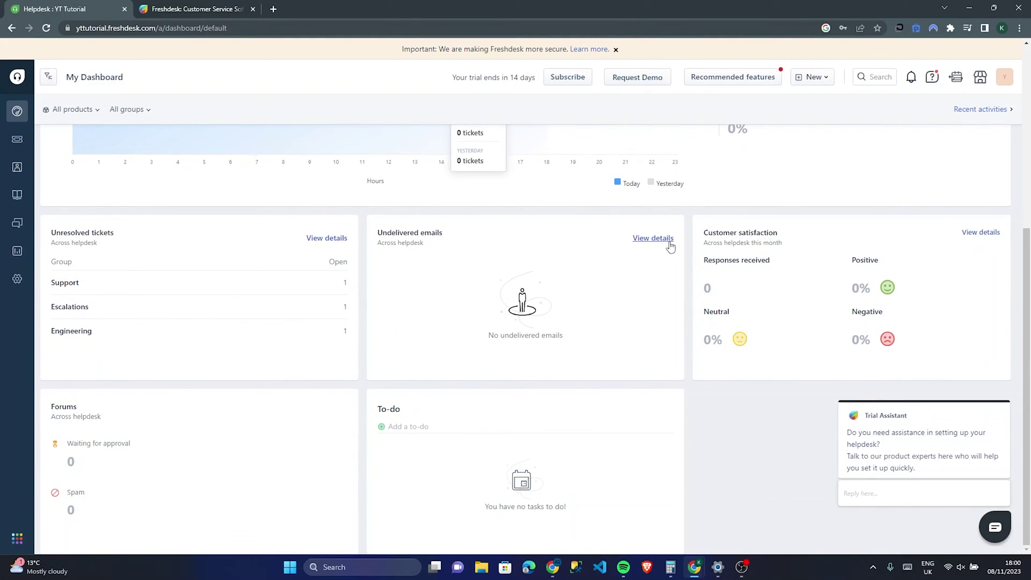
pyautogui.scroll(6, 668, 248)
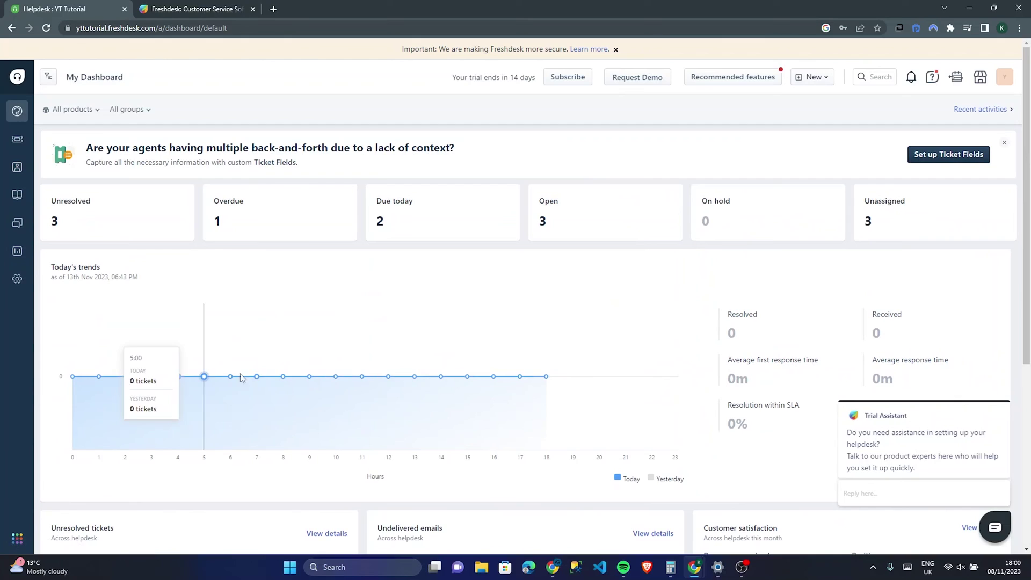
# Step: Open Admin settings, then view and close the Freshworks Switcher overview
pyautogui.click(17, 279)
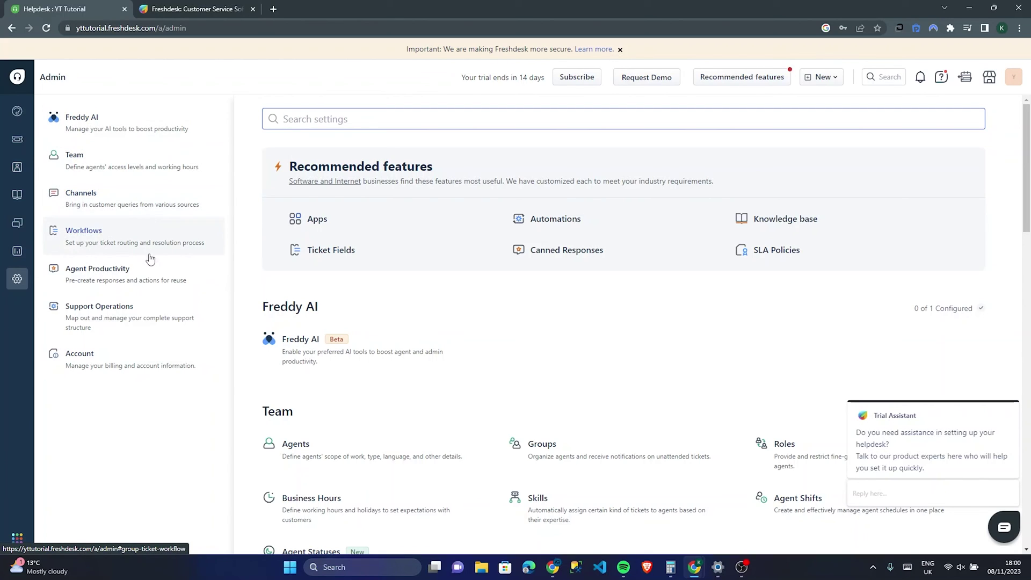
pyautogui.click(16, 538)
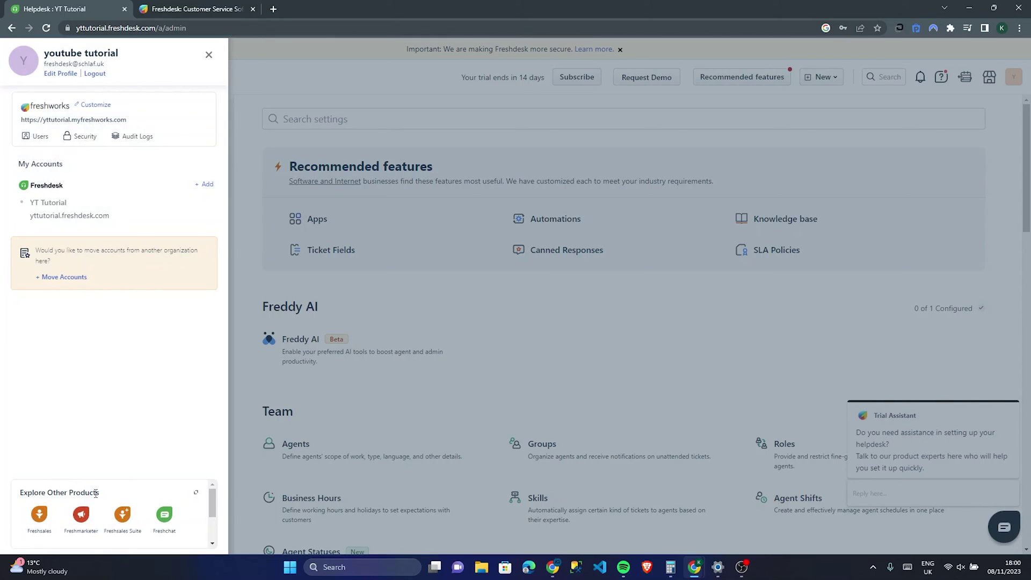
pyautogui.click(209, 55)
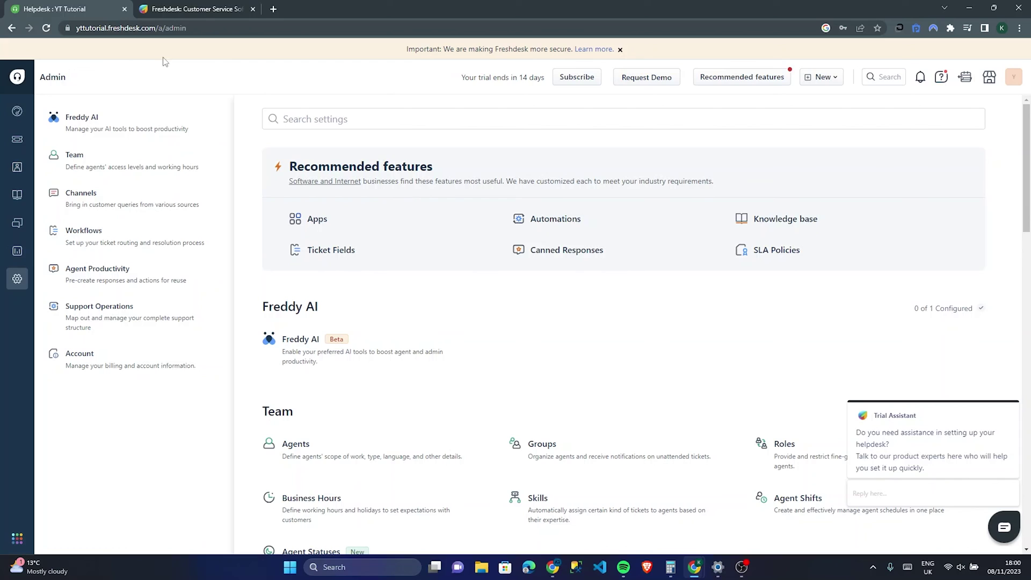
# Step: Return from Admin settings to My Dashboard via the Freshdesk logo
pyautogui.click(20, 78)
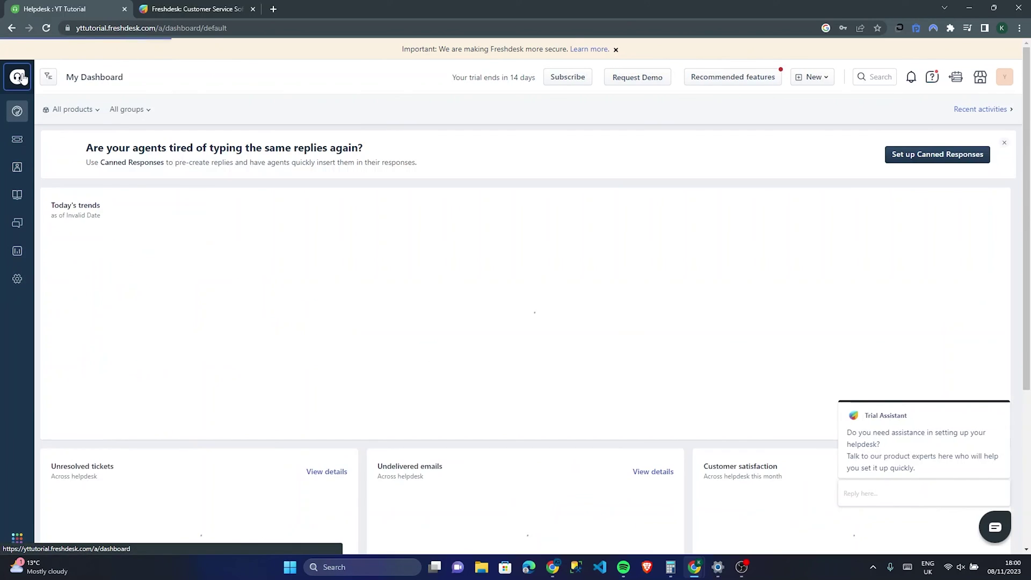